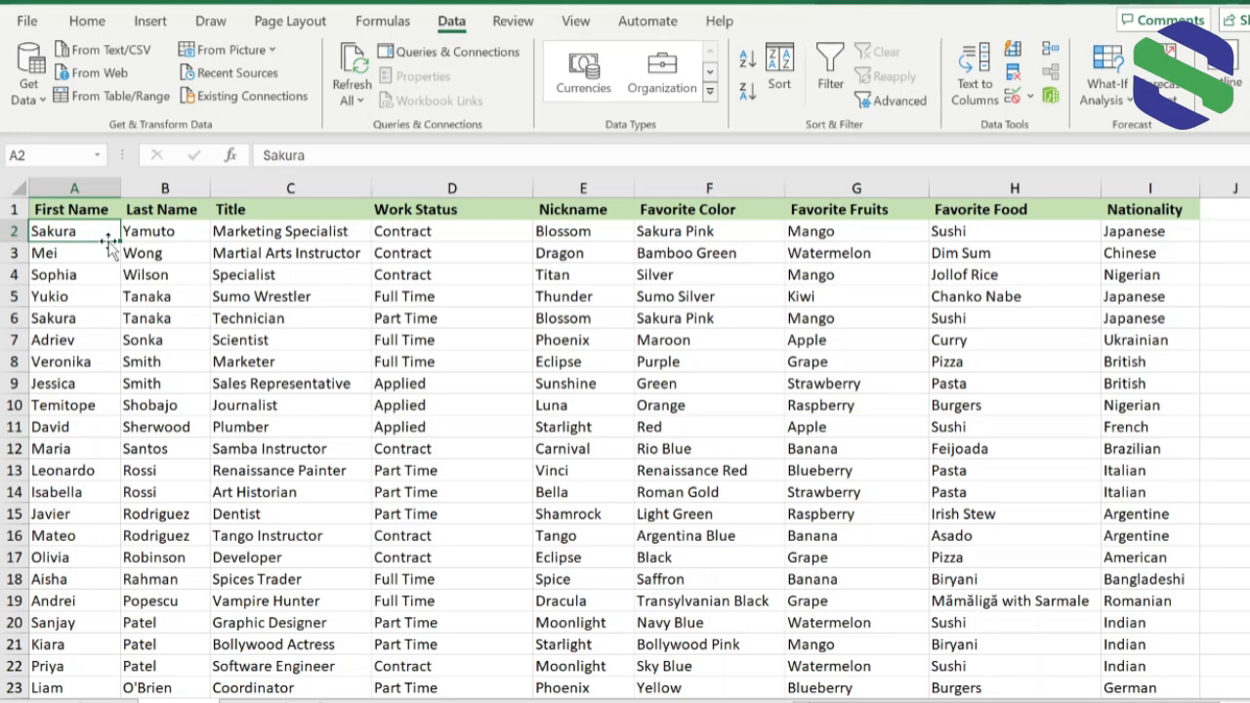
pyautogui.click(453, 27)
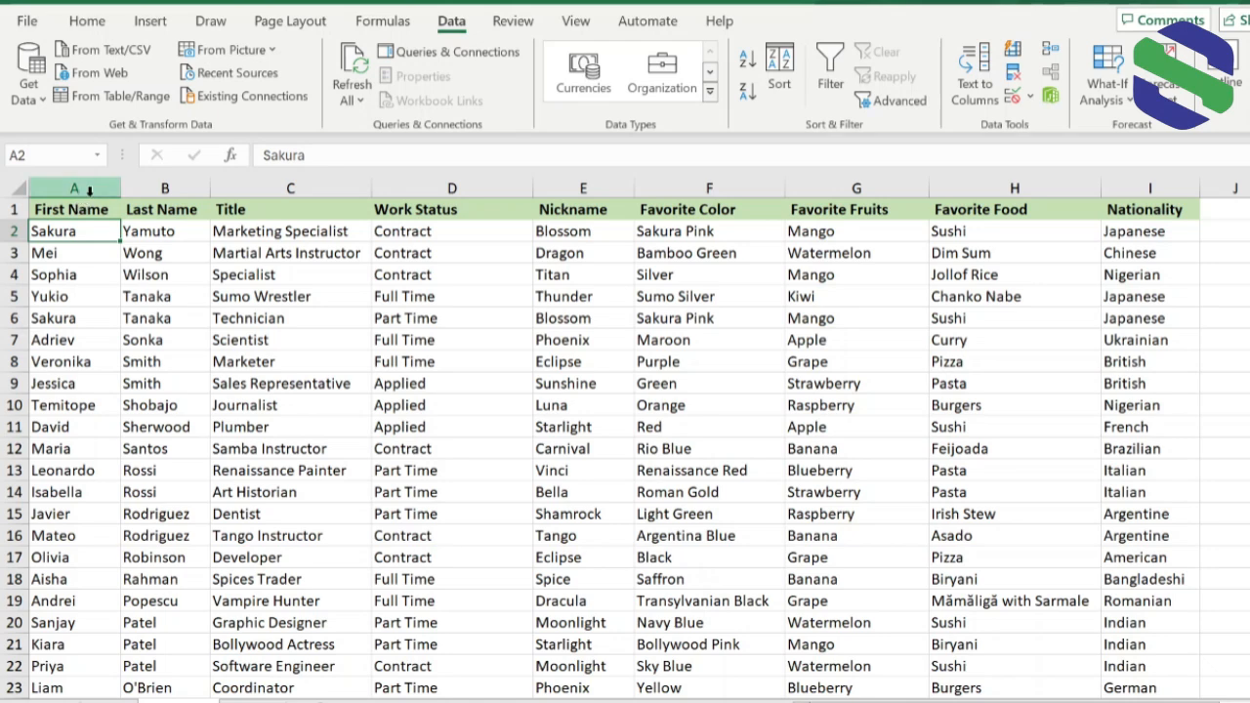
pyautogui.click(90, 189)
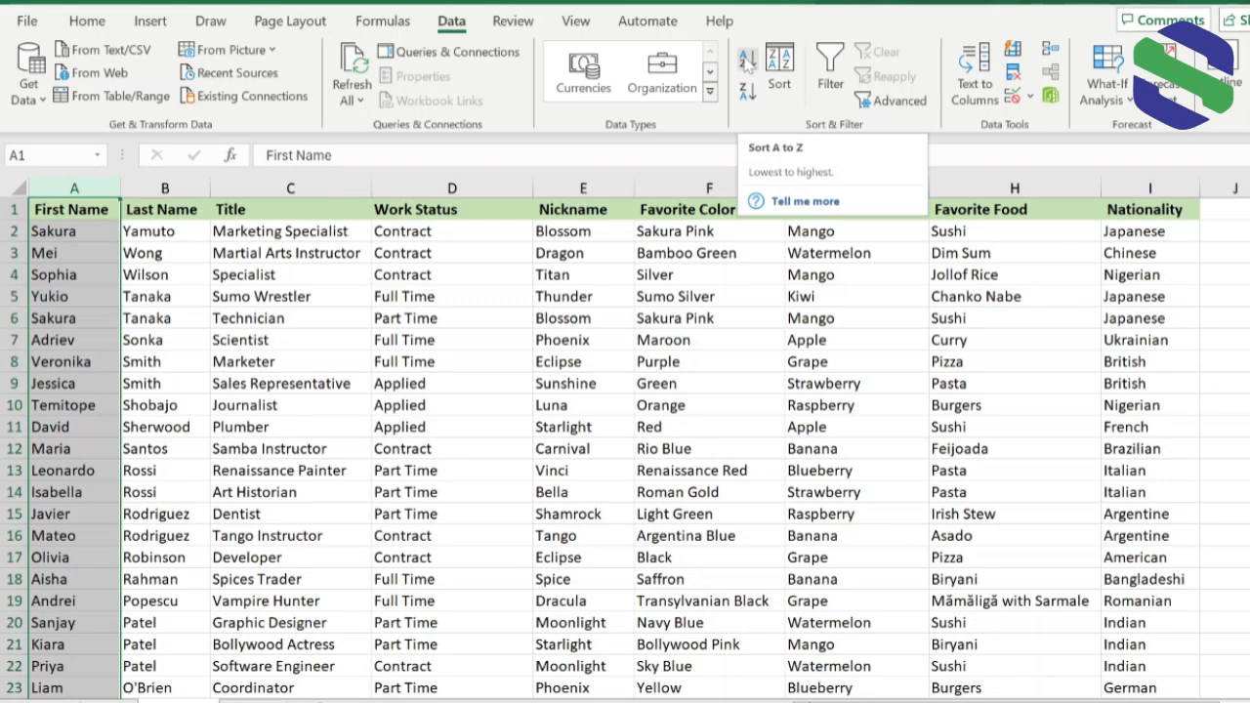
pyautogui.click(748, 62)
pyautogui.moveTo(584, 341); pyautogui.dragTo(712, 267)
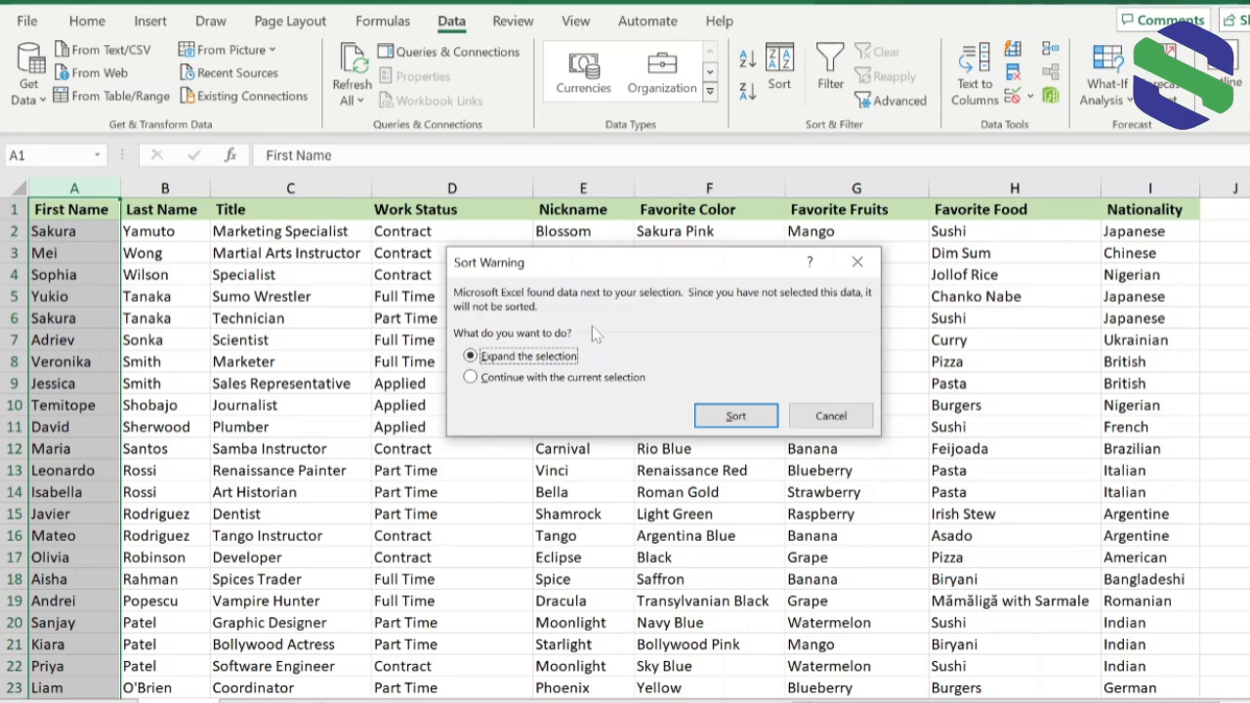
pyautogui.moveTo(616, 274); pyautogui.dragTo(534, 278)
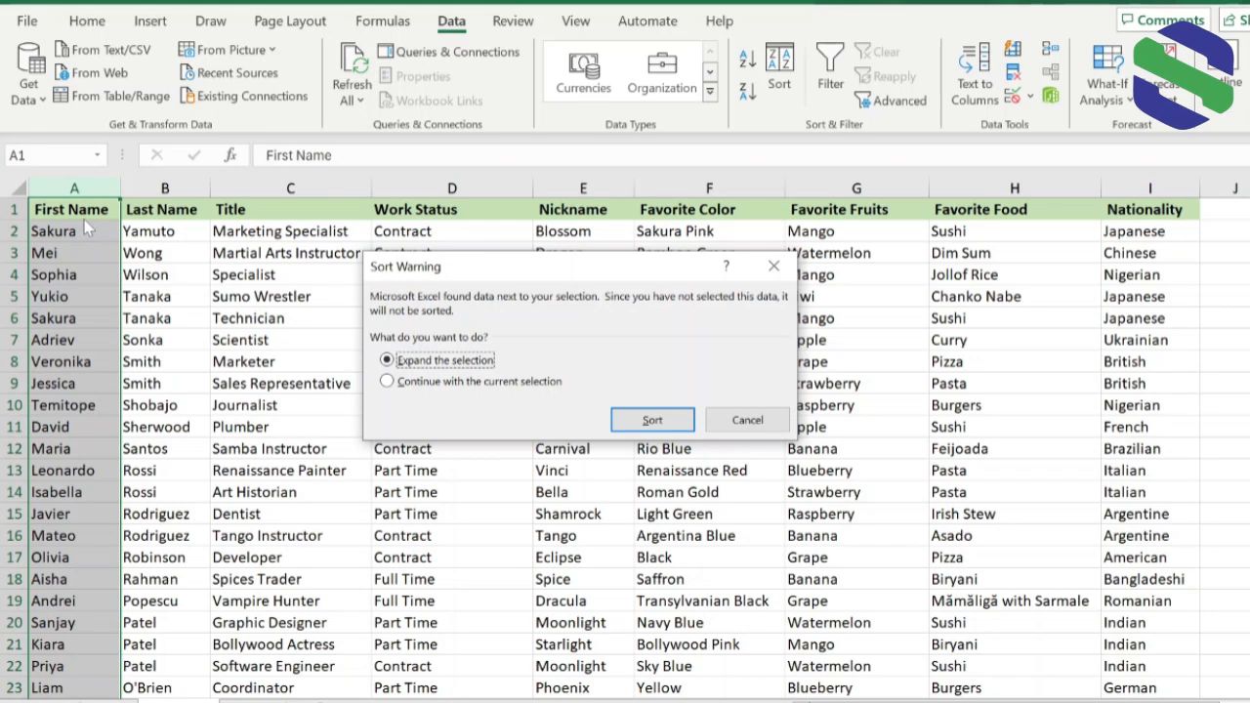
pyautogui.click(389, 382)
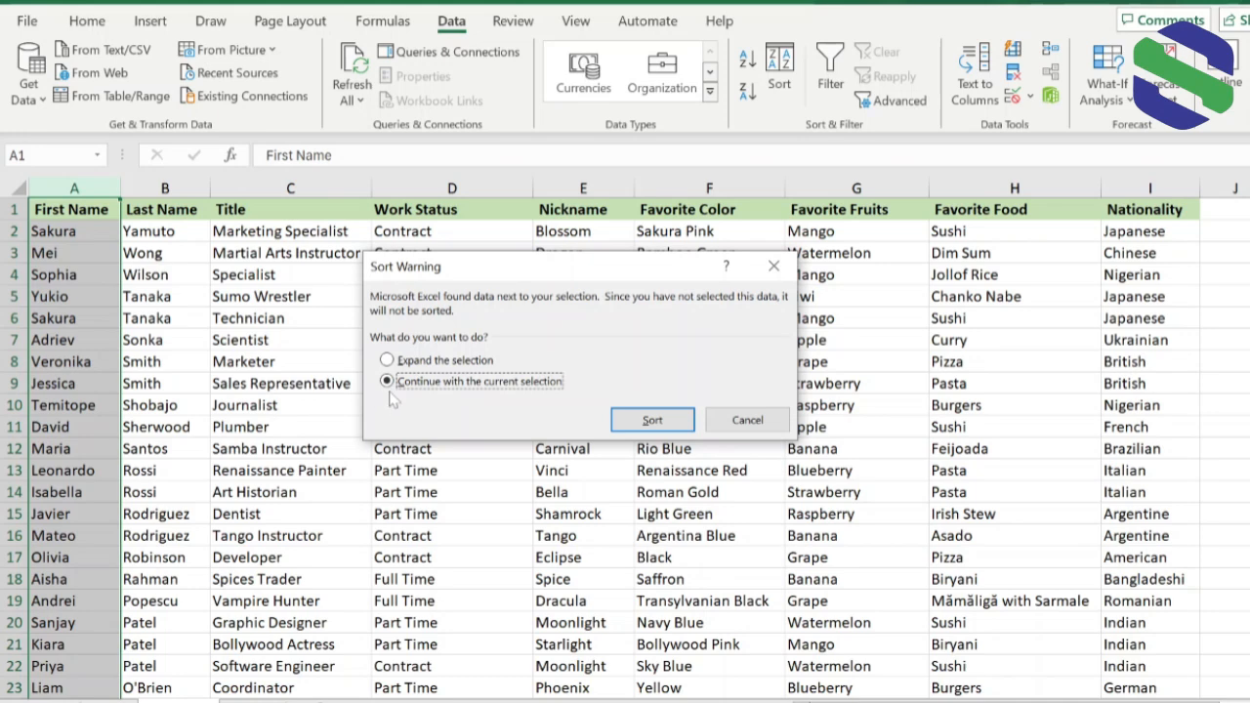
pyautogui.press('Escape')
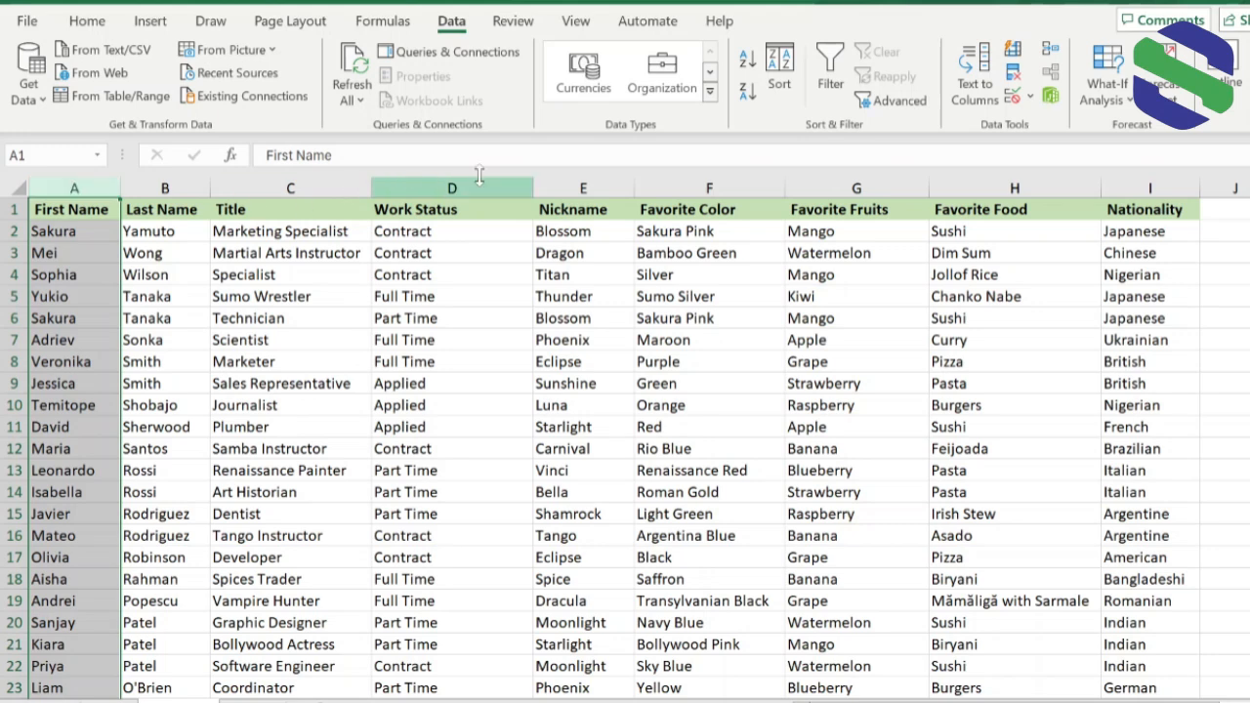
# Step: Sort only the First Name column A to Z by continuing with the current selection, and put its original order back
pyautogui.click(747, 63)
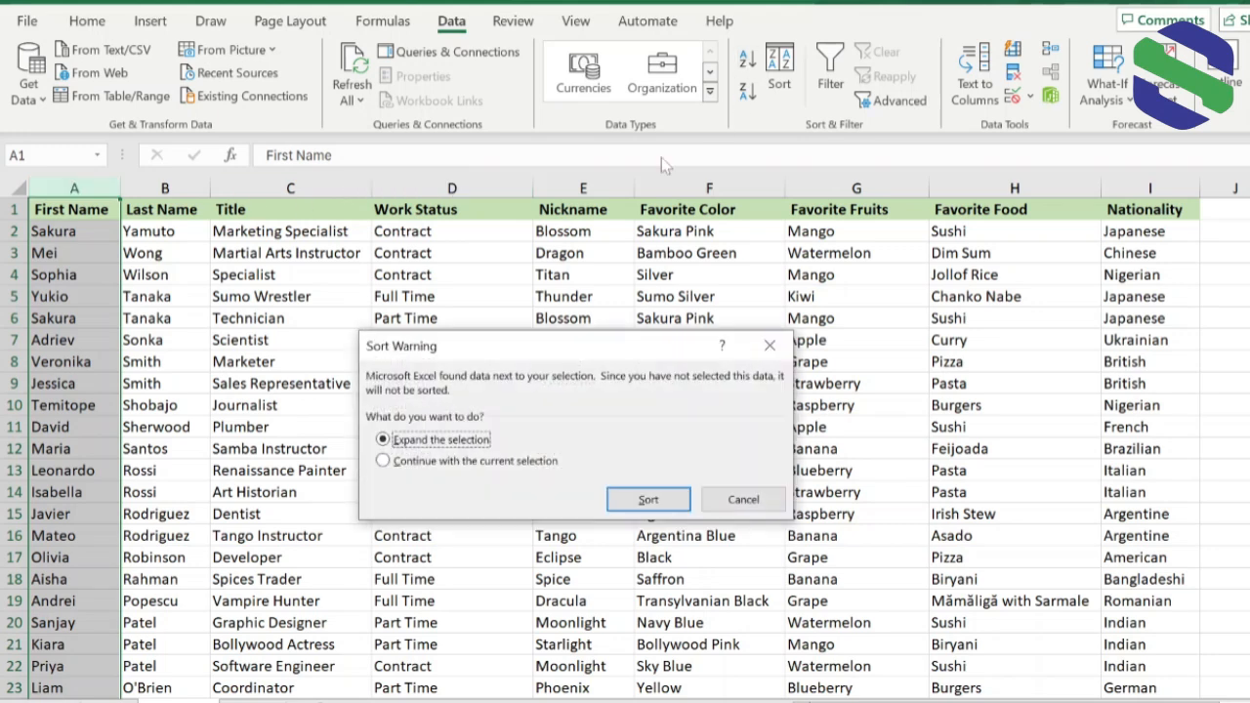
pyautogui.click(408, 463)
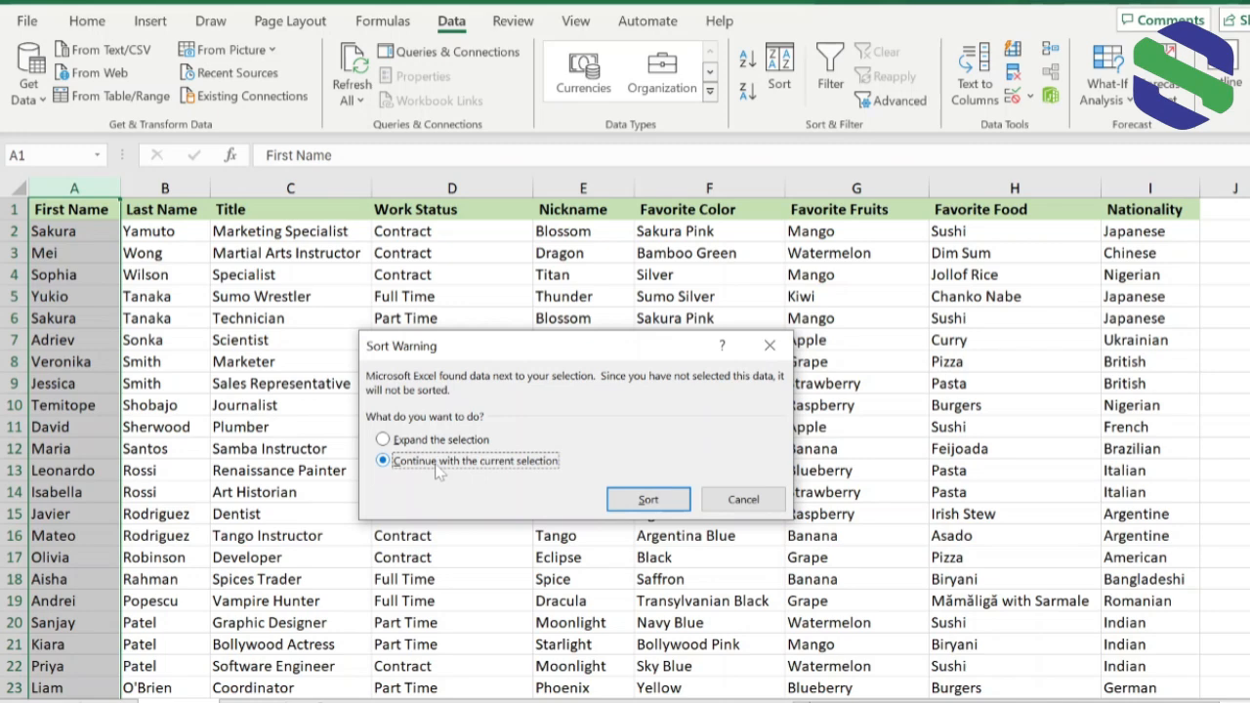
pyautogui.click(633, 504)
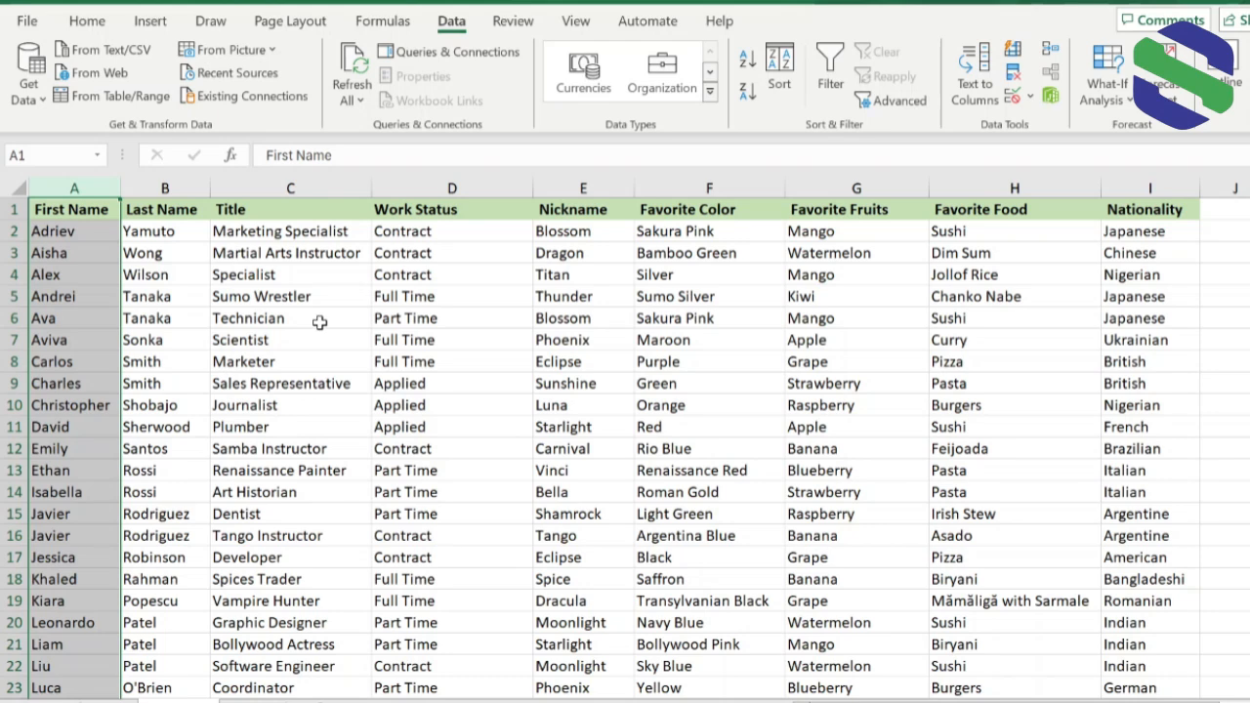
pyautogui.hotkey('ctrl', 'v')
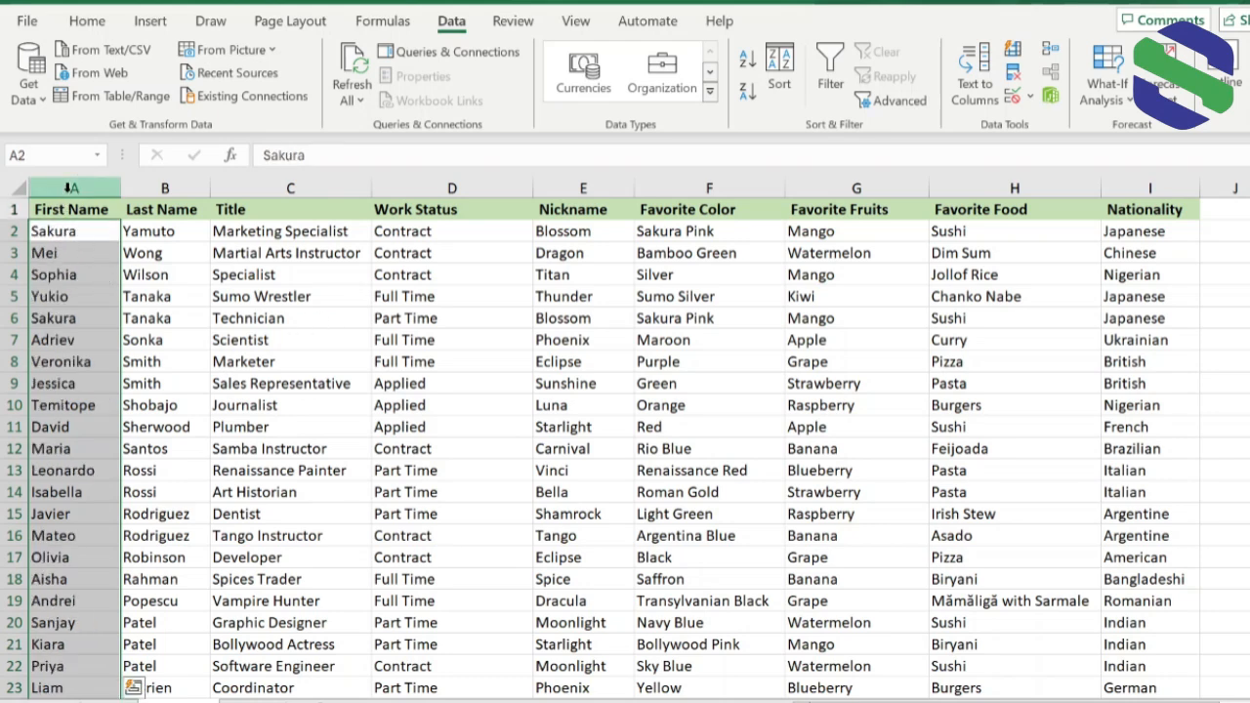
# Step: Sort the whole table A to Z by First Name with the selection expanded, and check the rows down to the last record
pyautogui.click(73, 188)
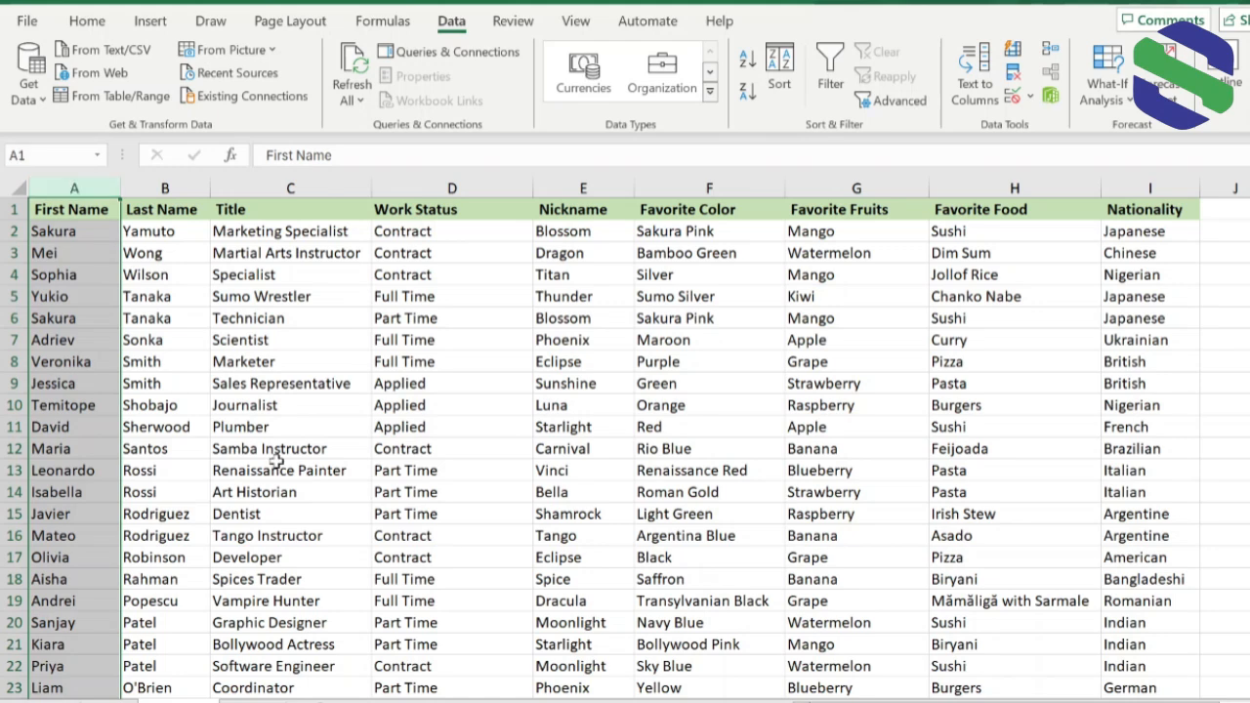
pyautogui.click(750, 70)
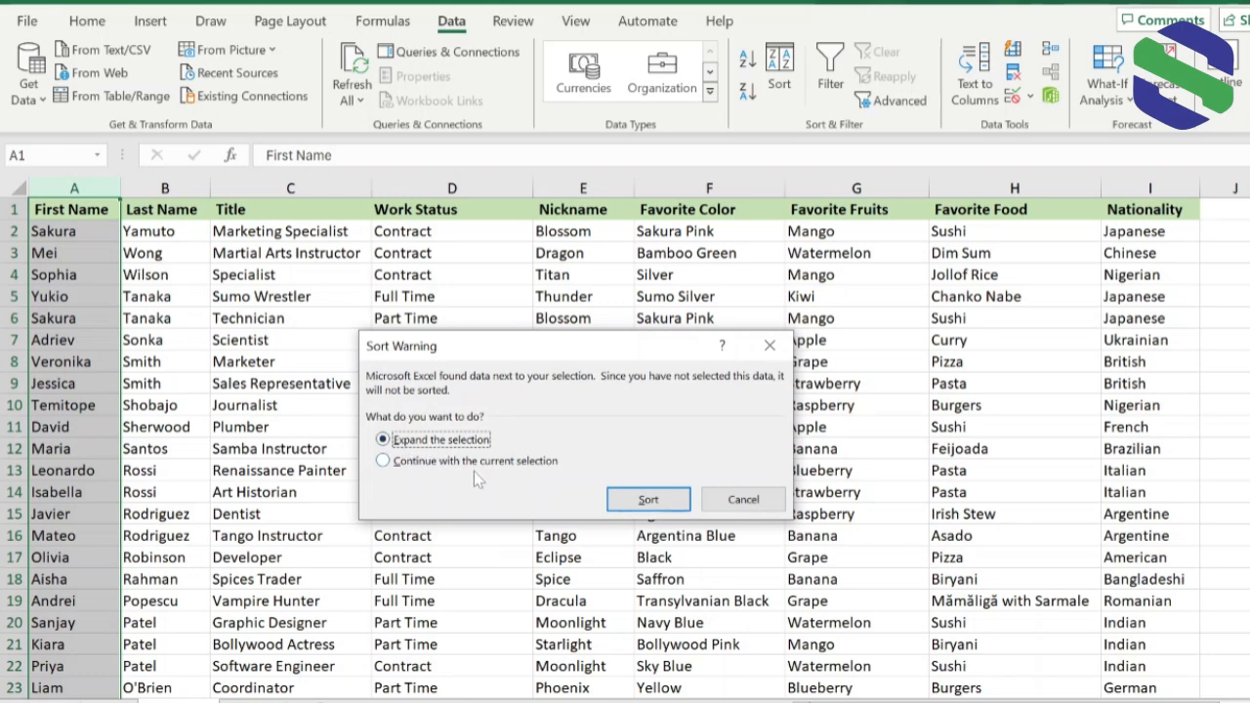
pyautogui.click(646, 501)
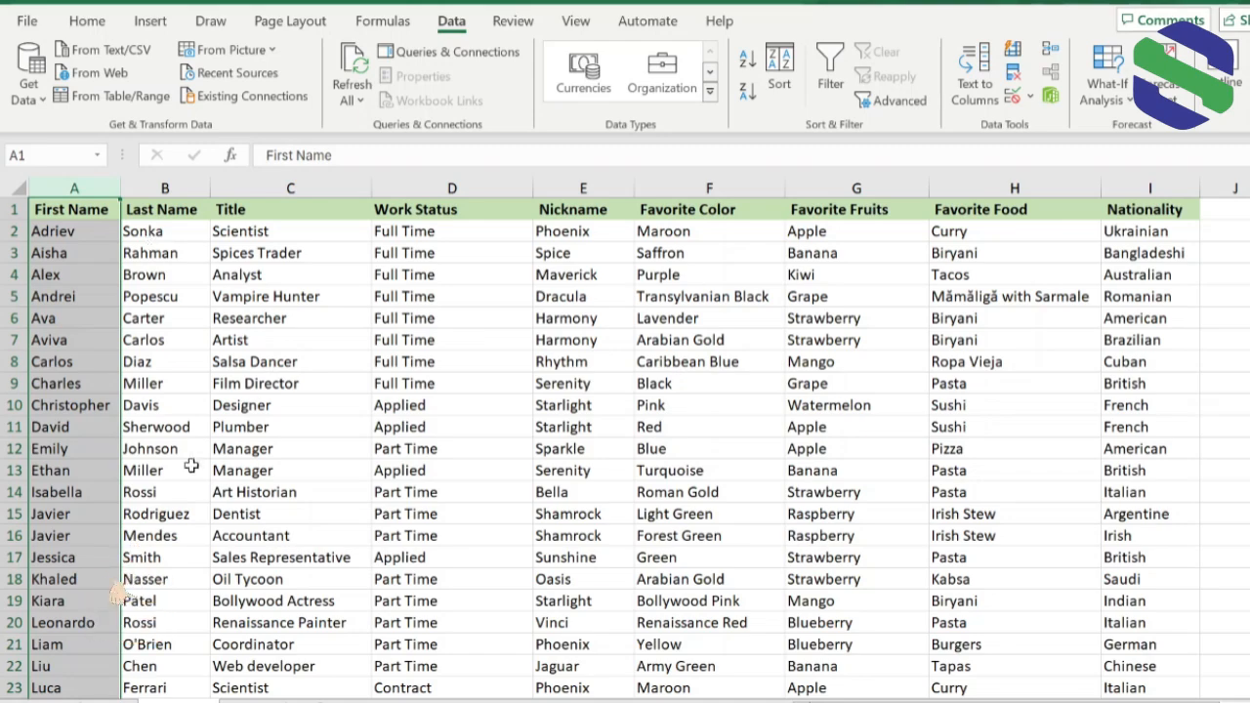
pyautogui.scroll(-12, 214, 429)
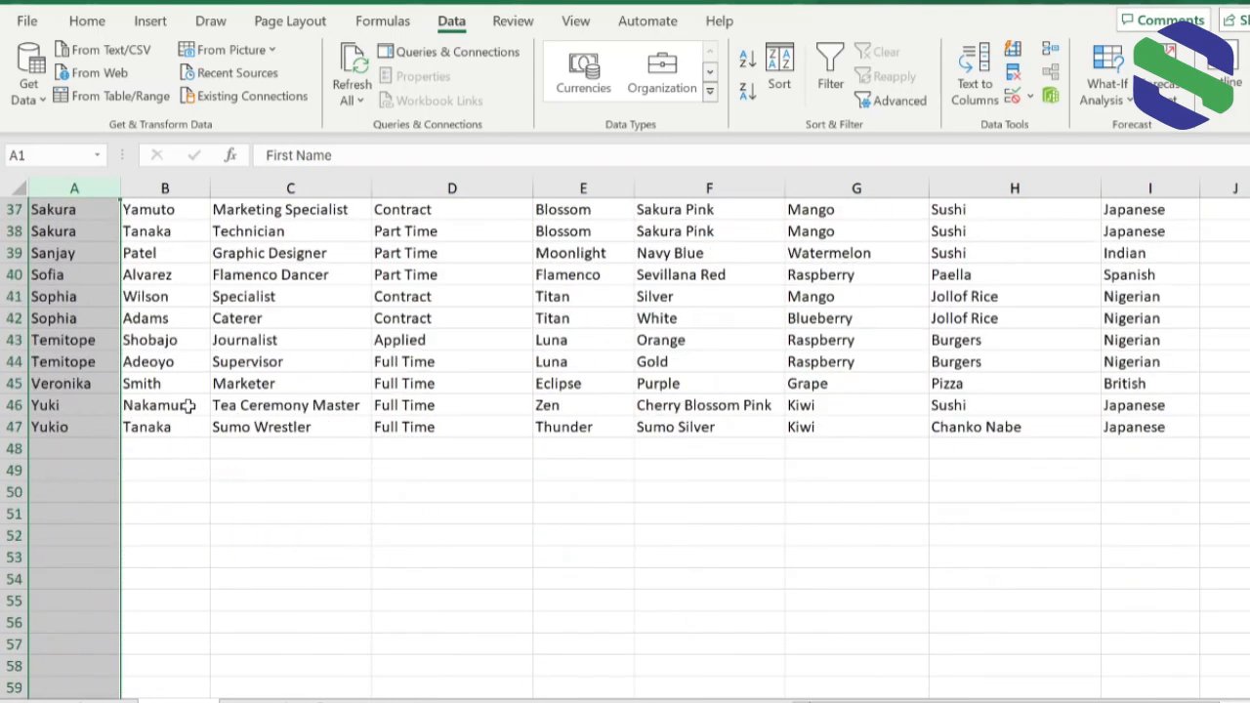
pyautogui.scroll(2, 191, 381)
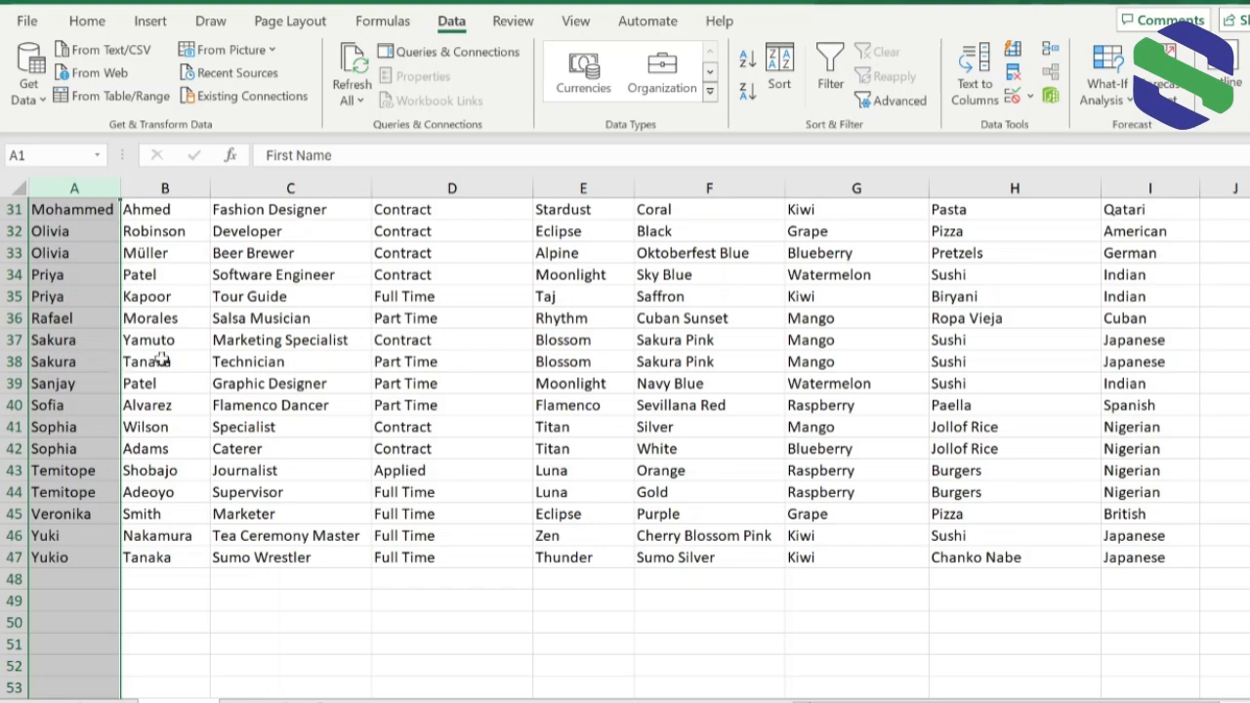
pyautogui.scroll(5, 244, 432)
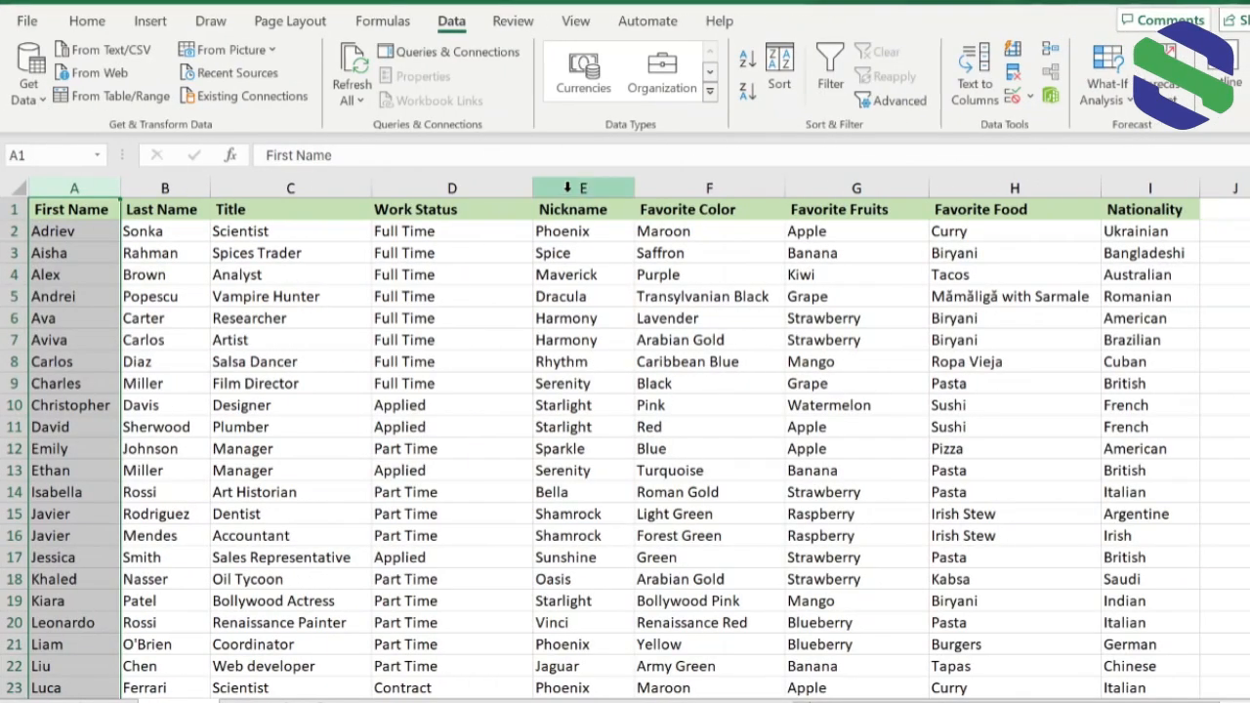
# Step: Sort the whole table Z to A by Nickname with the selection expanded
pyautogui.click(567, 188)
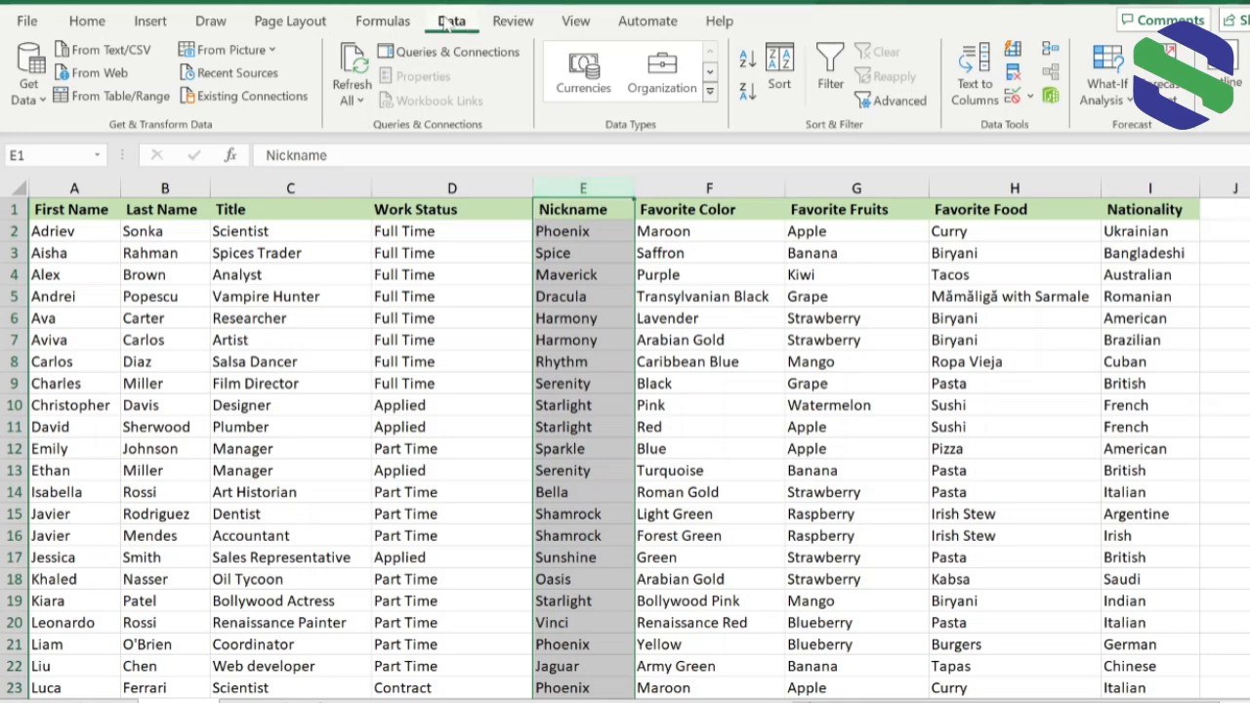
pyautogui.click(748, 94)
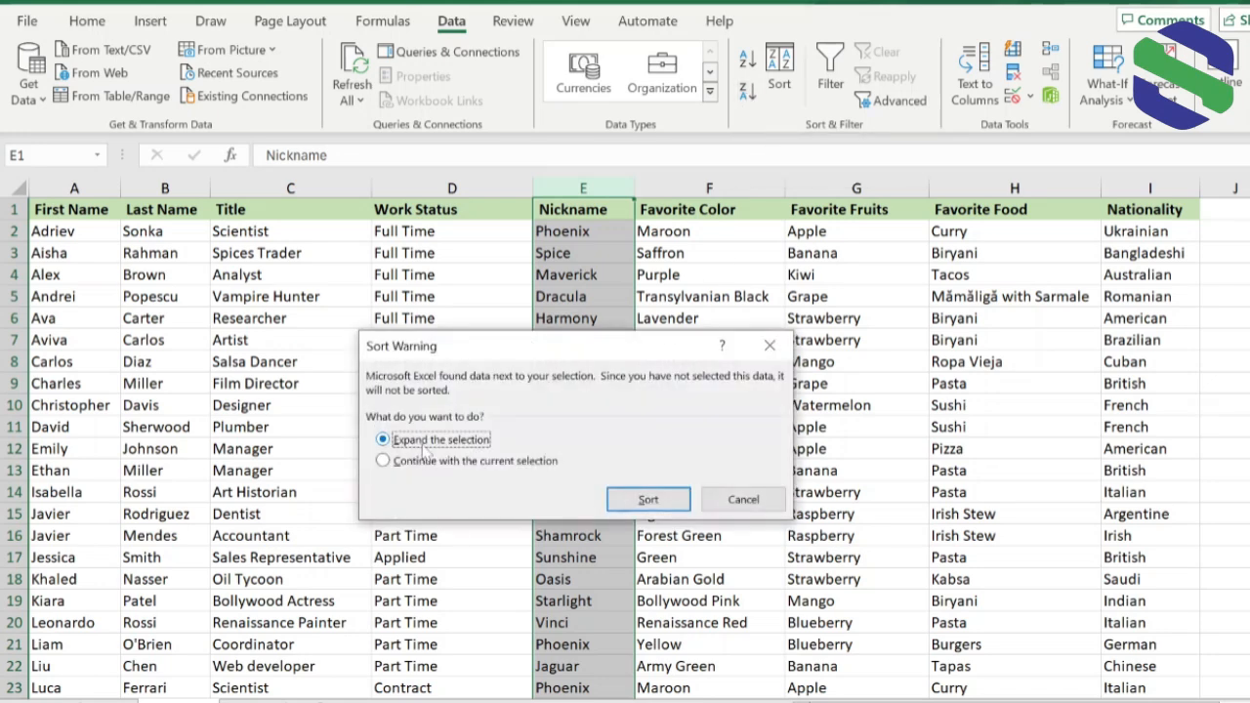
pyautogui.moveTo(493, 346); pyautogui.dragTo(269, 290)
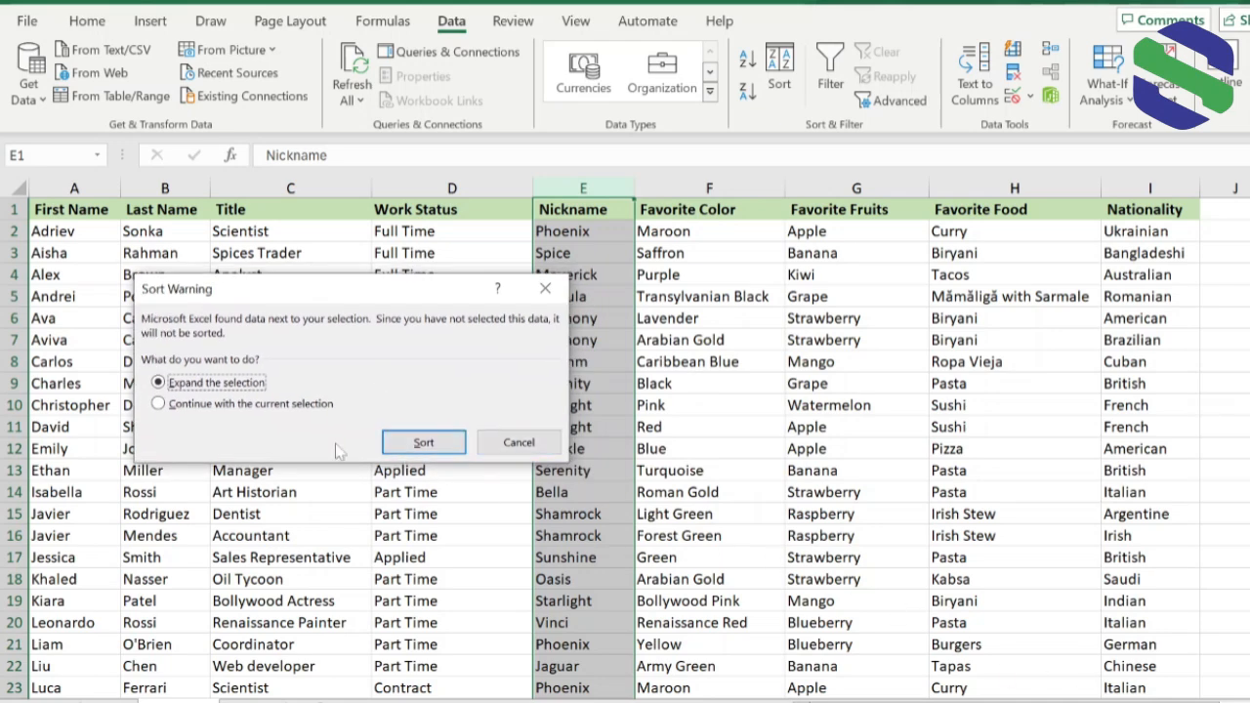
pyautogui.click(414, 453)
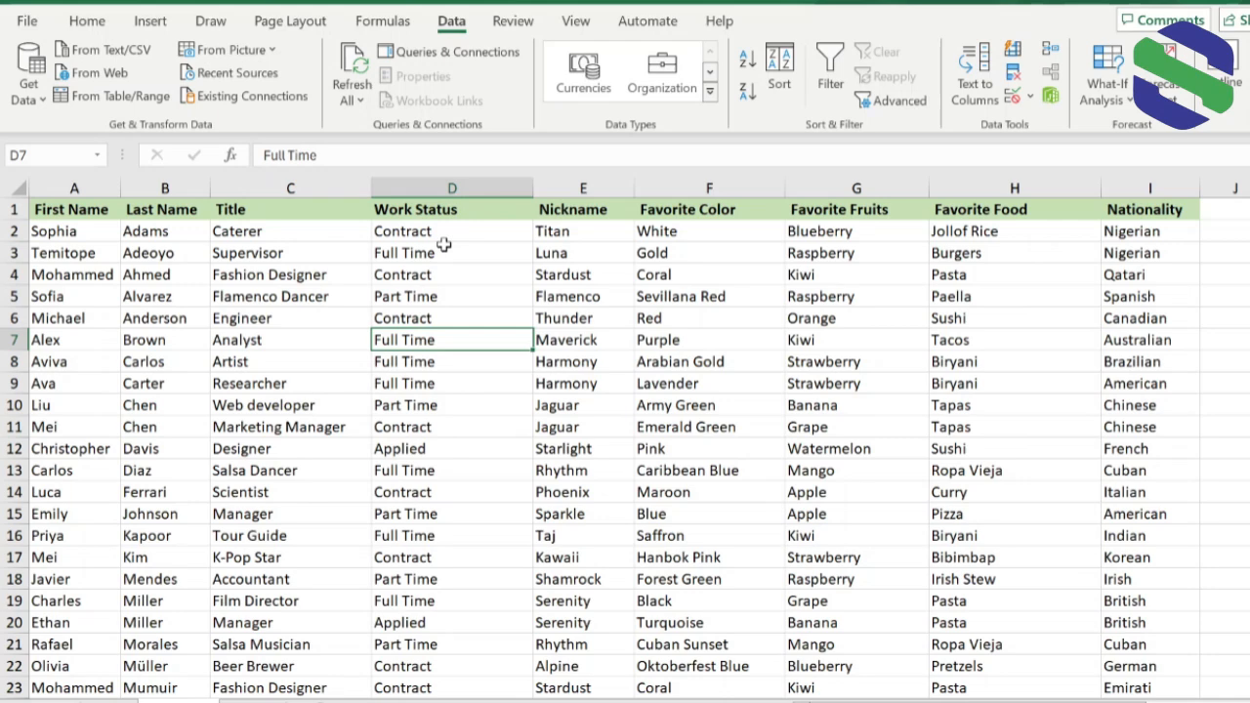
# Step: Sort the whole table A to Z by Work Status with the selection expanded, and review the grouped rows
pyautogui.click(449, 188)
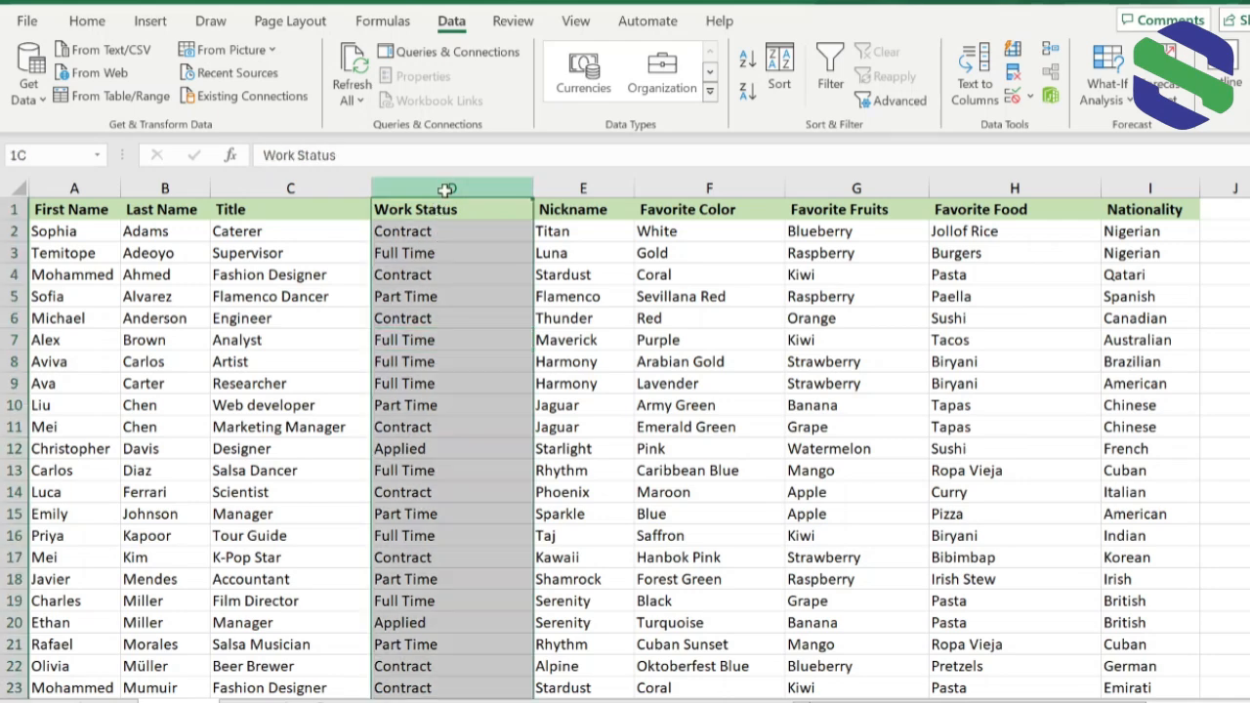
pyautogui.click(747, 60)
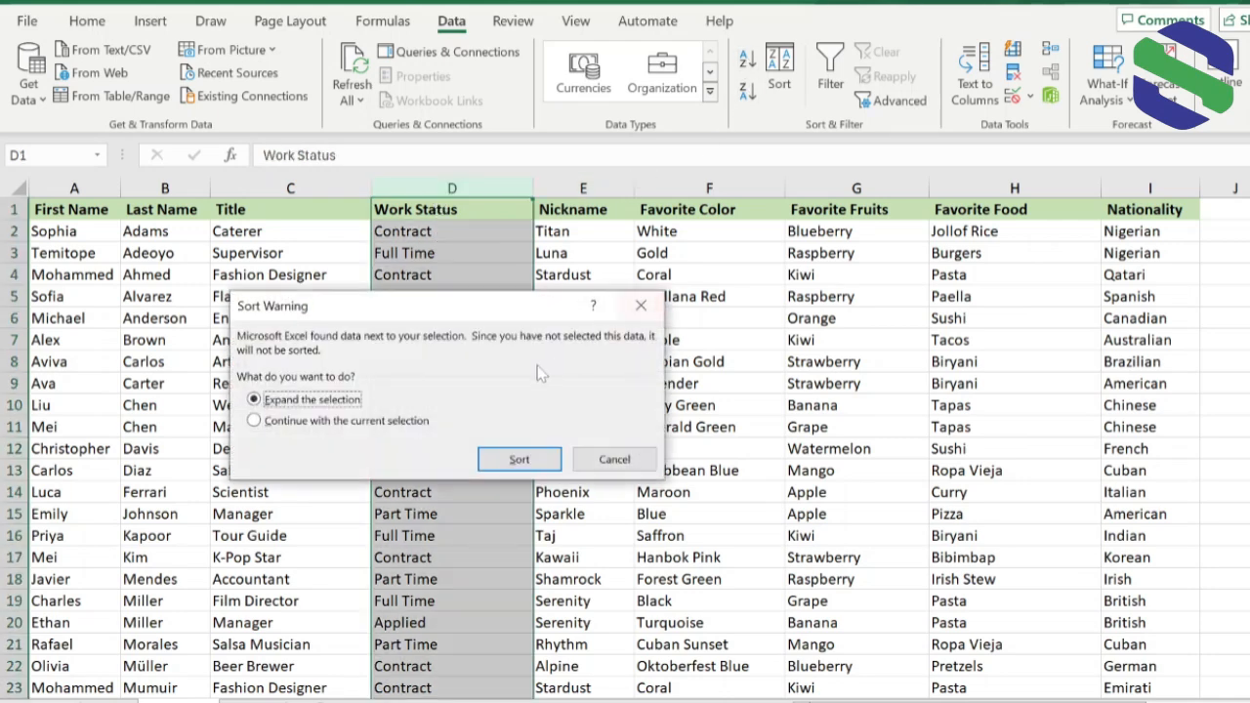
pyautogui.click(512, 459)
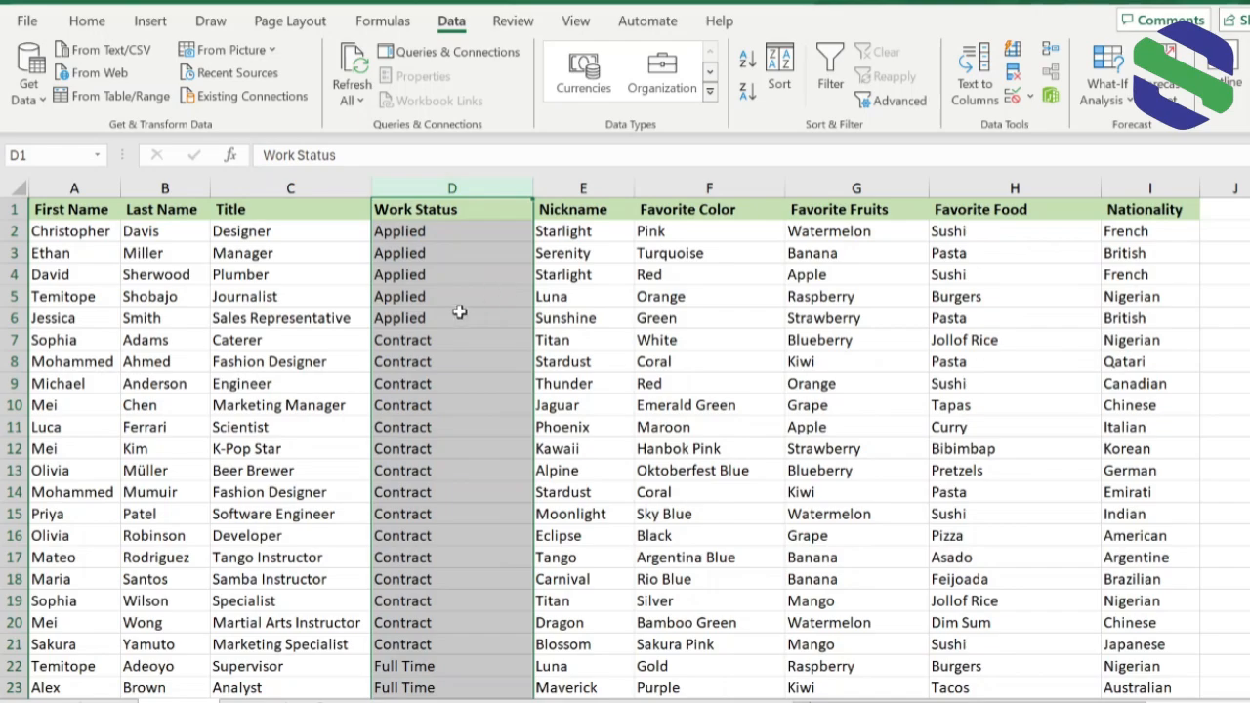
pyautogui.scroll(-4, 435, 474)
pyautogui.scroll(-4, 437, 494)
pyautogui.scroll(-4, 452, 532)
pyautogui.scroll(4, 457, 537)
pyautogui.scroll(8, 461, 527)
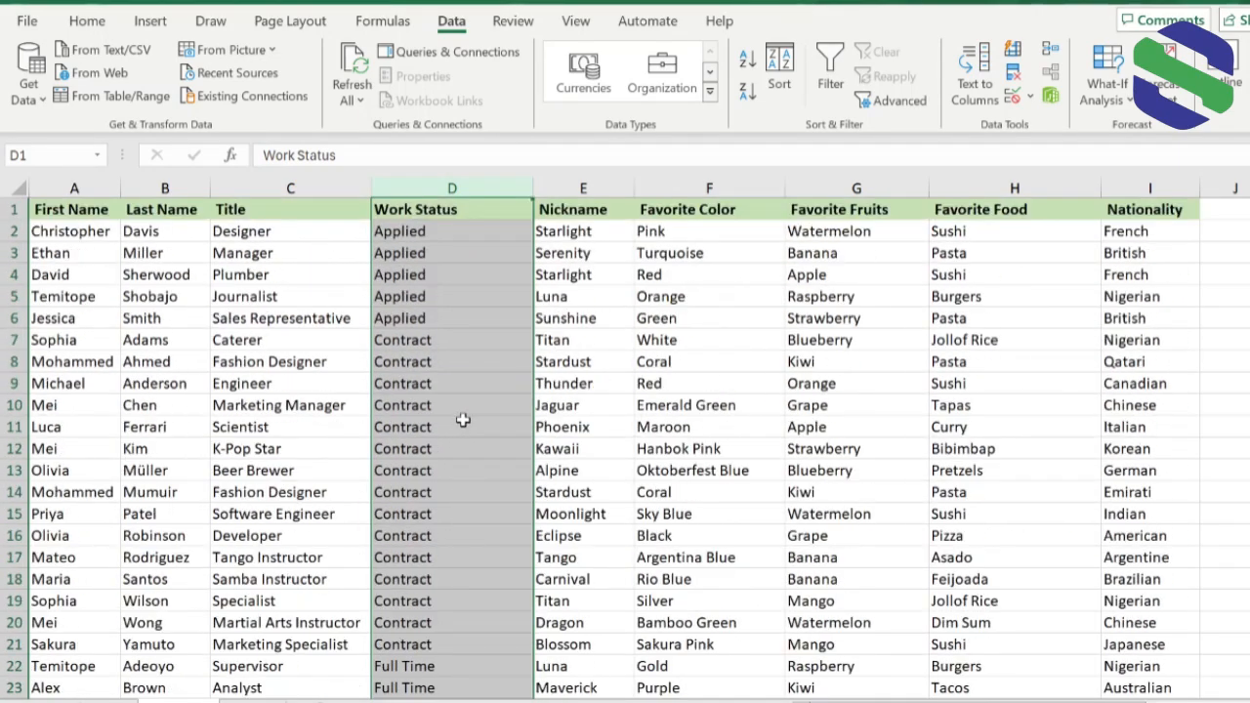
# Step: Sort the whole table Z to A by Work Status with the selection expanded, and review the reversed groups
pyautogui.click(746, 93)
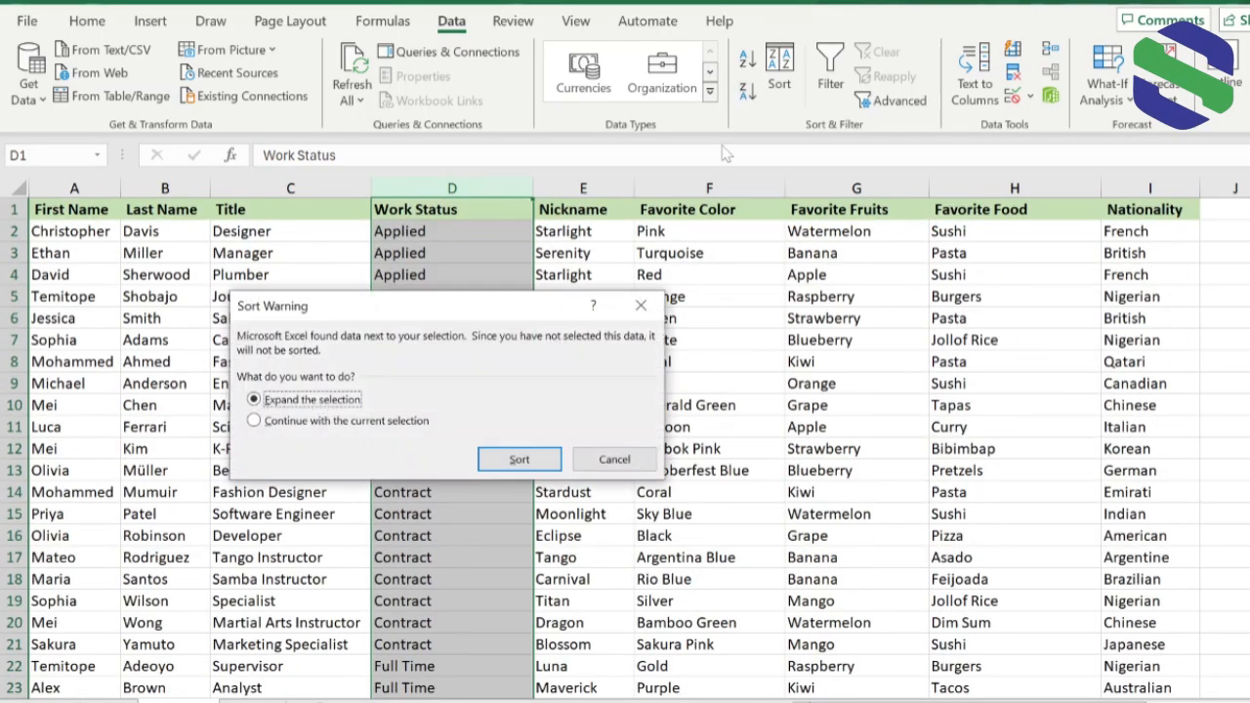
pyautogui.click(516, 457)
pyautogui.scroll(-9, 474, 410)
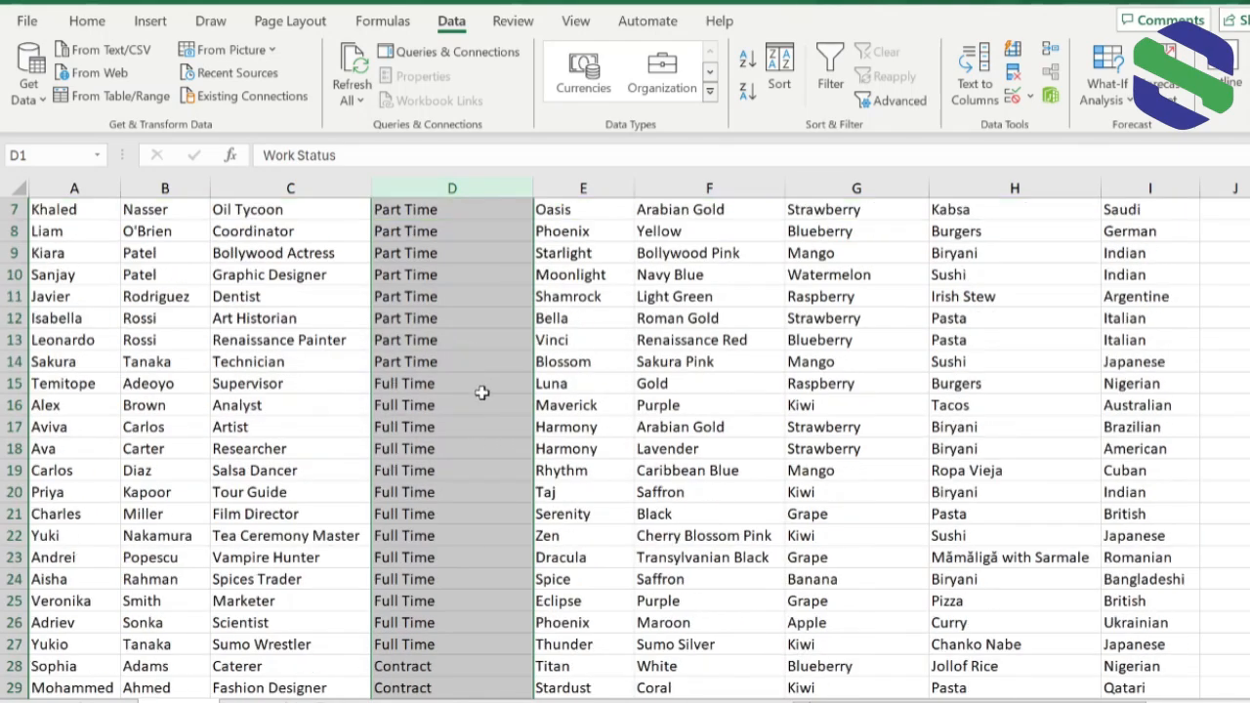
pyautogui.scroll(-3, 481, 420)
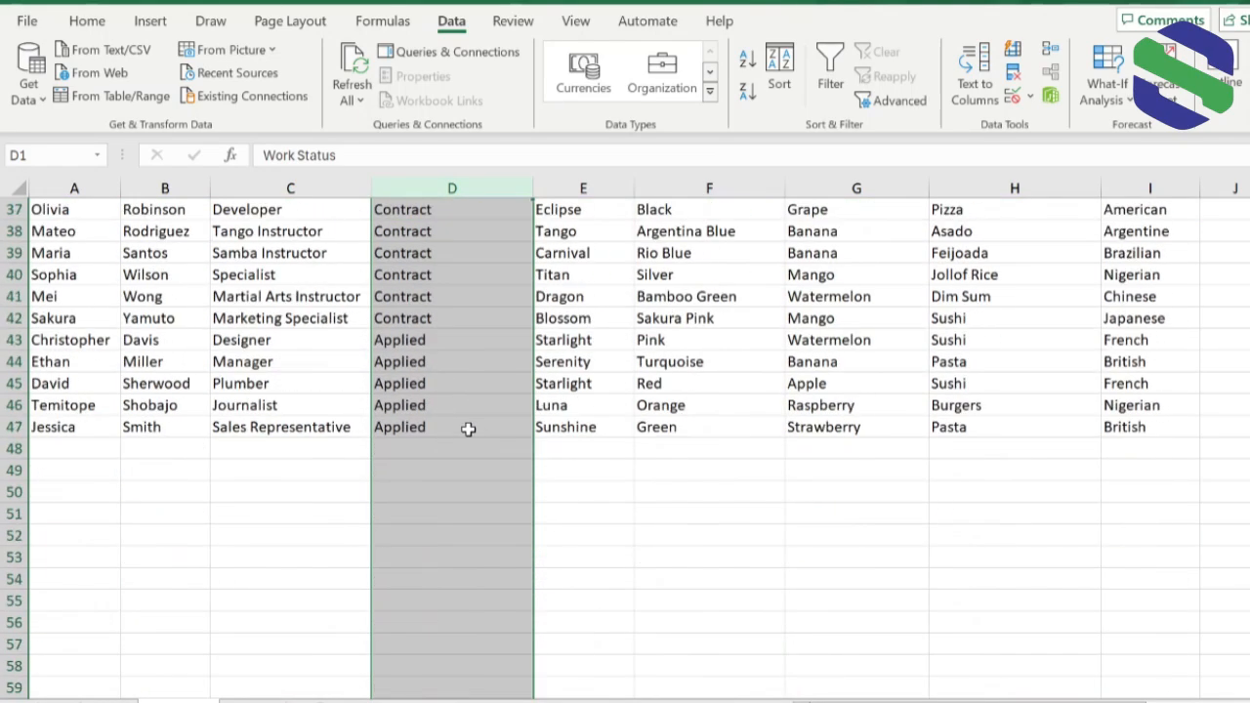
pyautogui.scroll(10, 480, 425)
pyautogui.scroll(2, 481, 427)
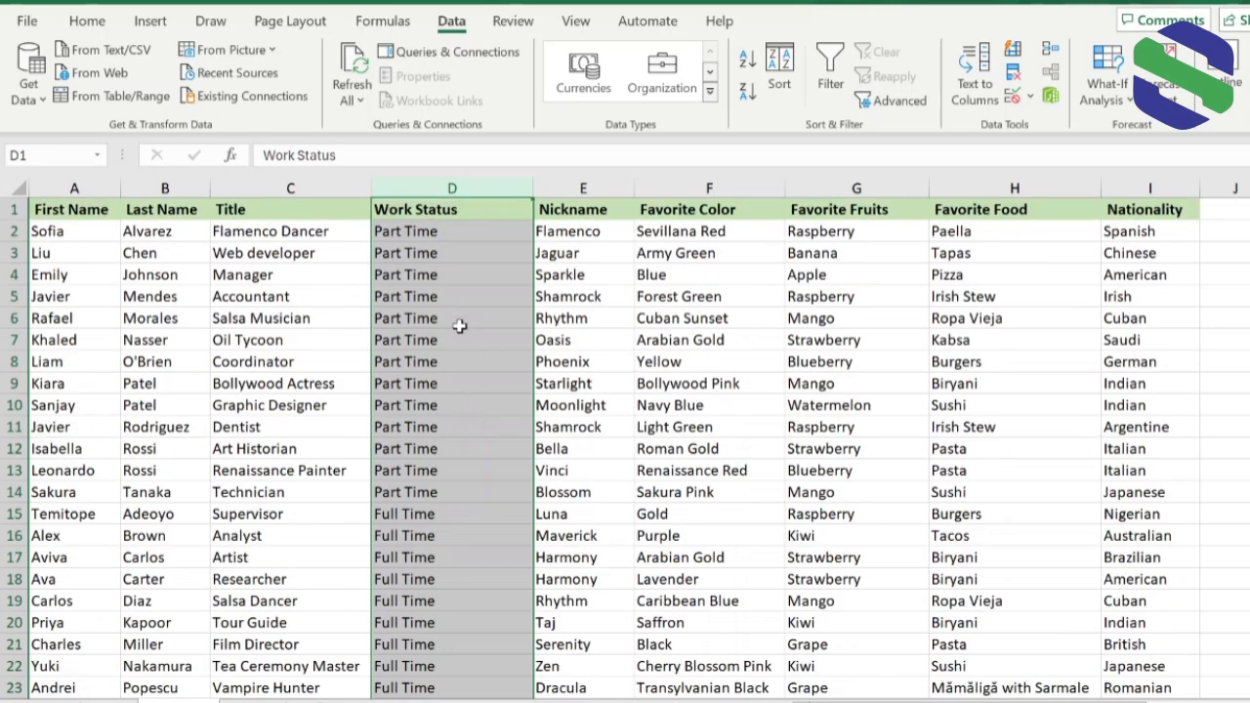
# Step: Examine the preferred work status order listed in K2:K5 and compare it with the Work Status column
pyautogui.hscroll(5, 902, 330)
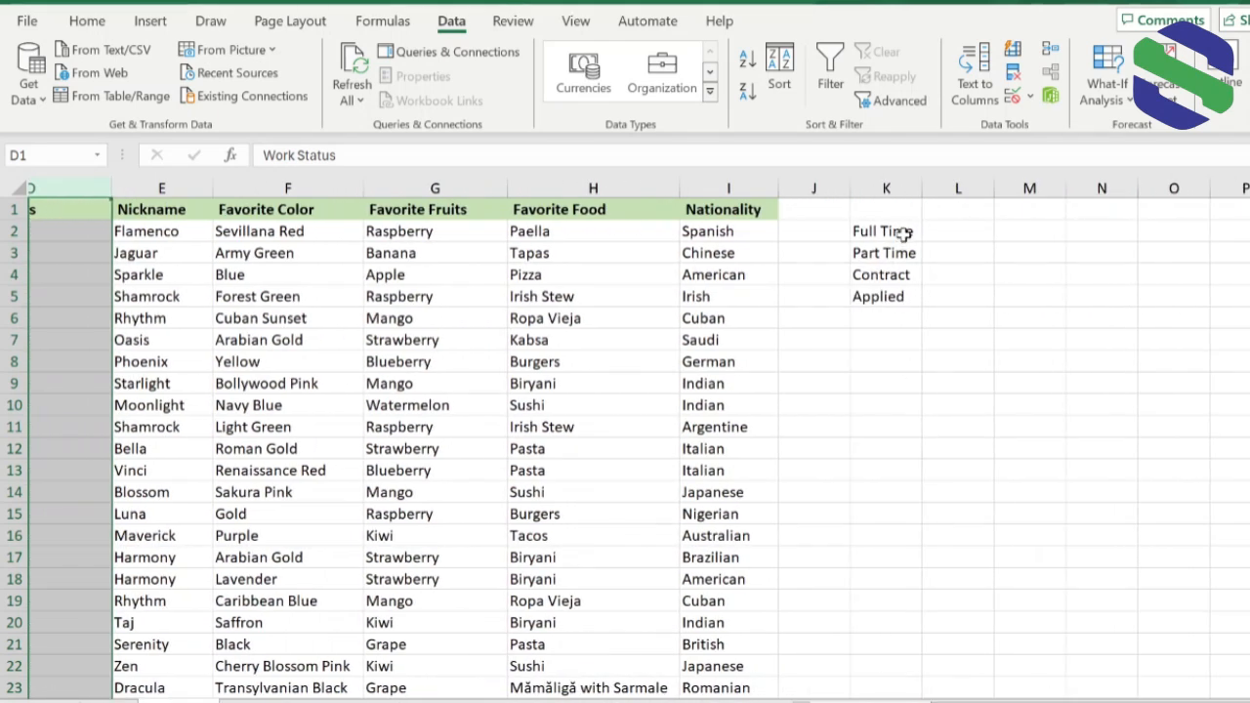
pyautogui.click(904, 235)
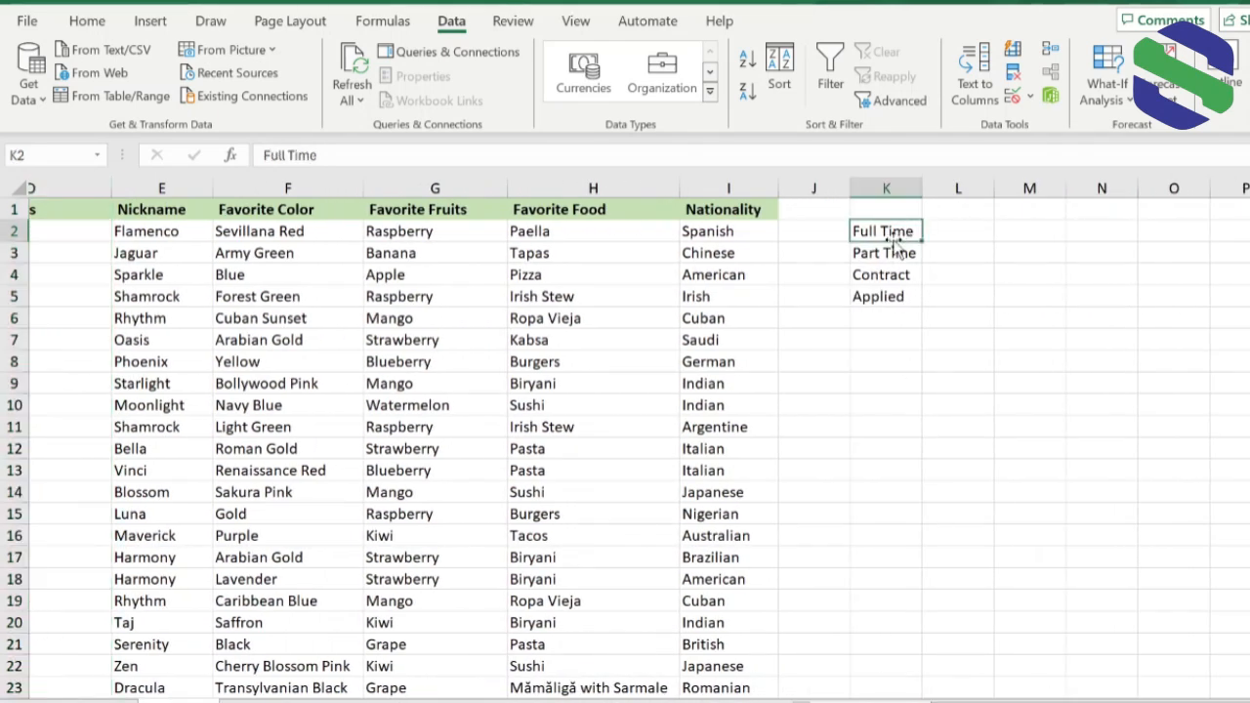
pyautogui.click(887, 254)
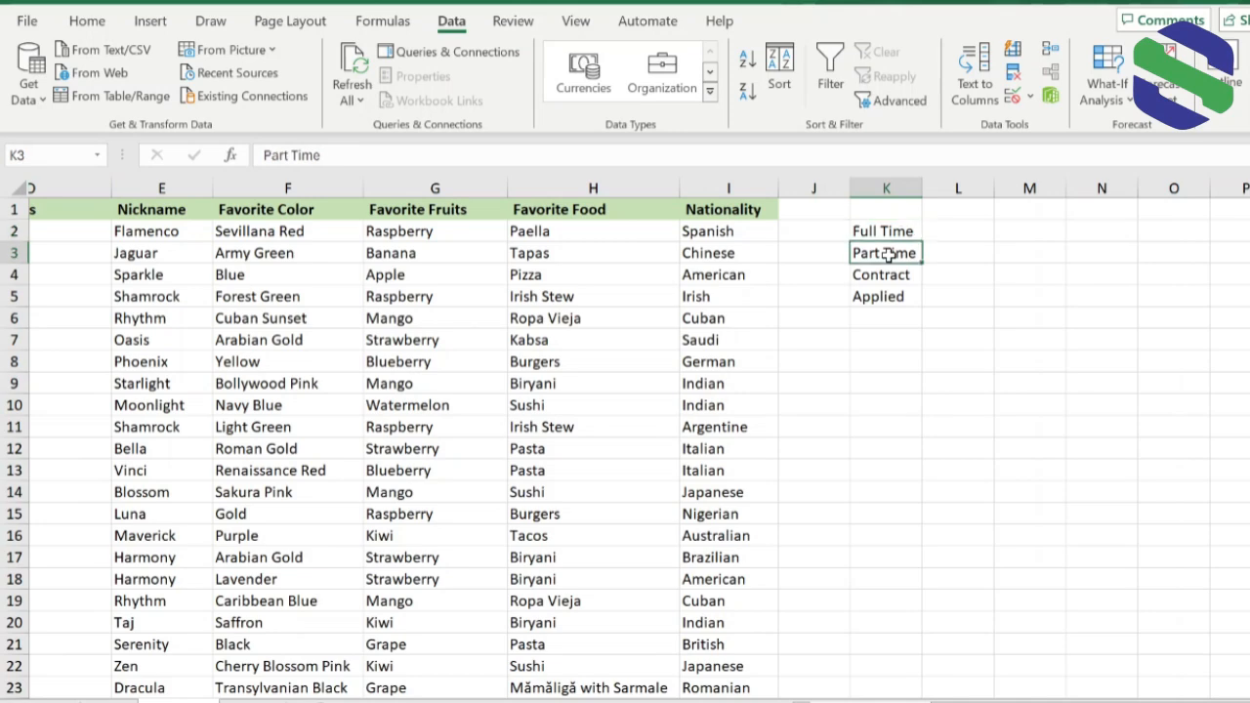
pyautogui.hscroll(4, 639, 437)
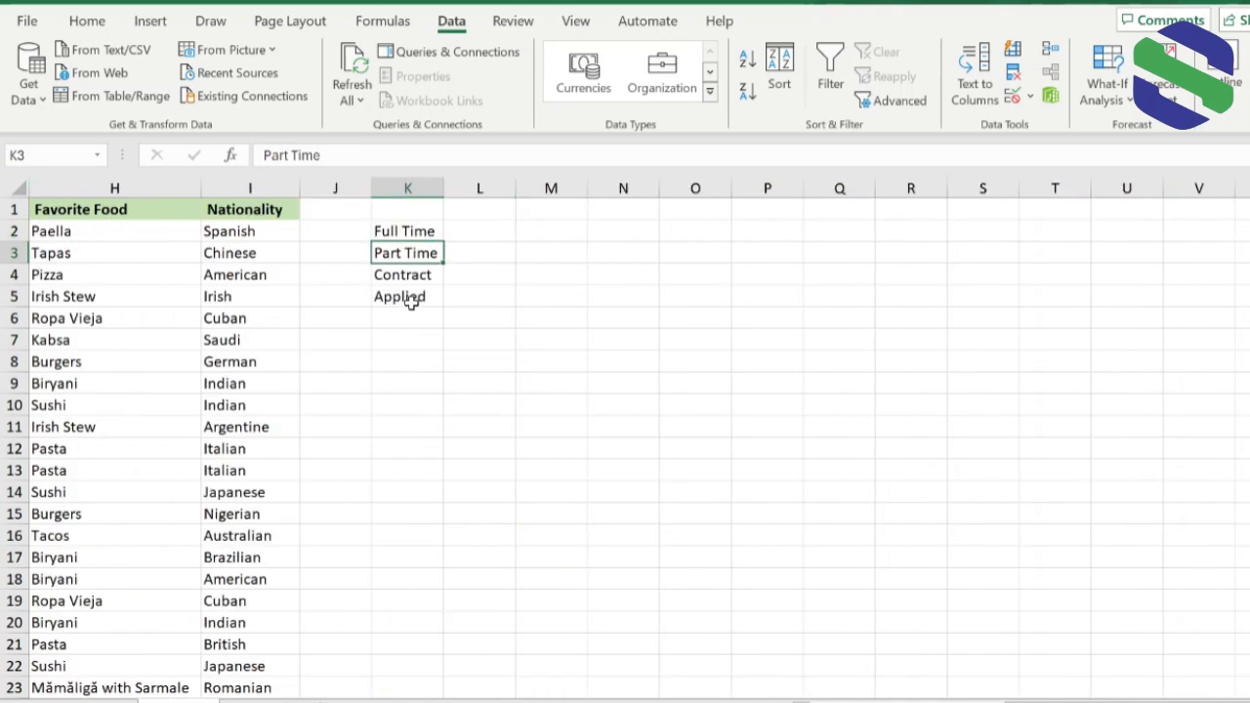
pyautogui.hscroll(-3, 639, 437)
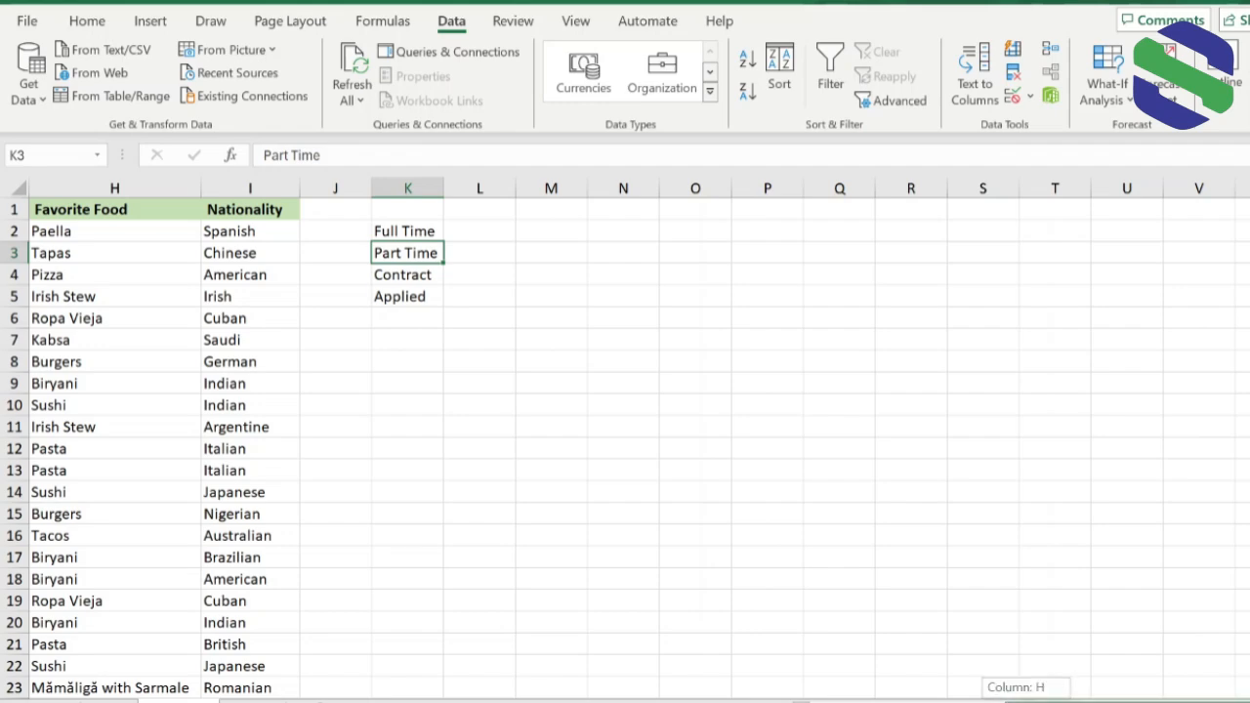
pyautogui.hscroll(-1, 639, 437)
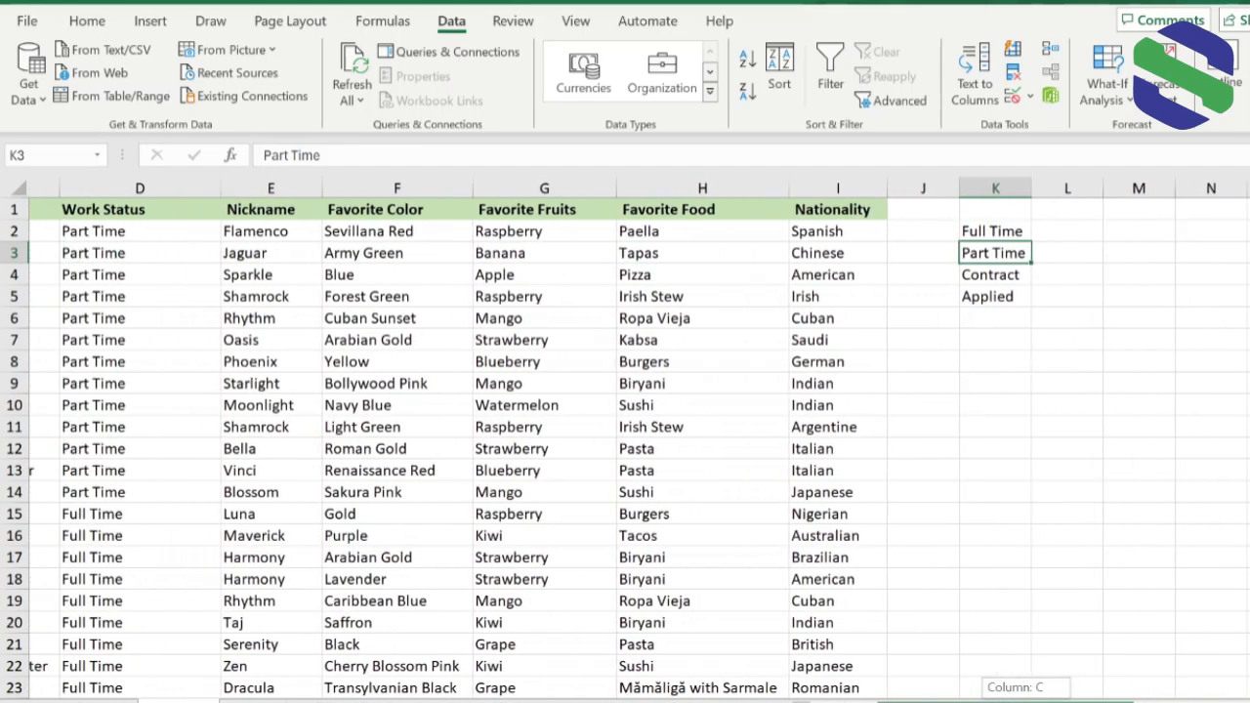
pyautogui.hscroll(3, 677, 397)
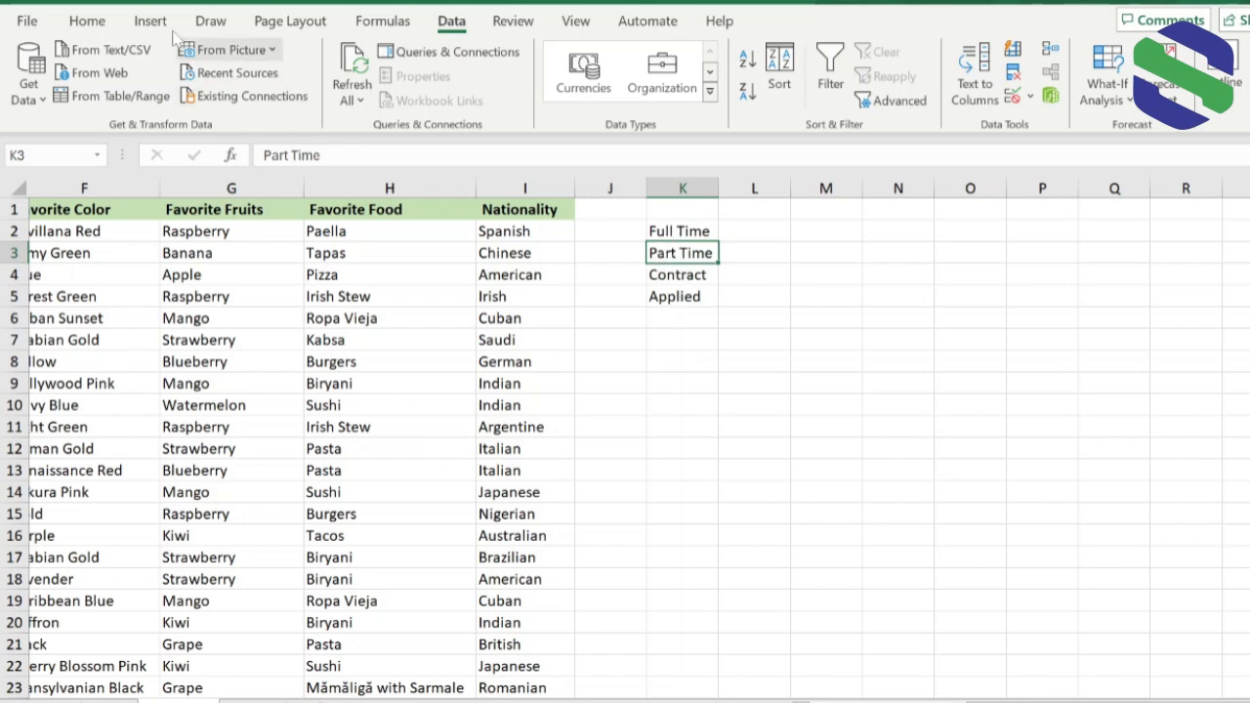
# Step: Open the custom lists editor from the program's advanced general options
pyautogui.click(27, 22)
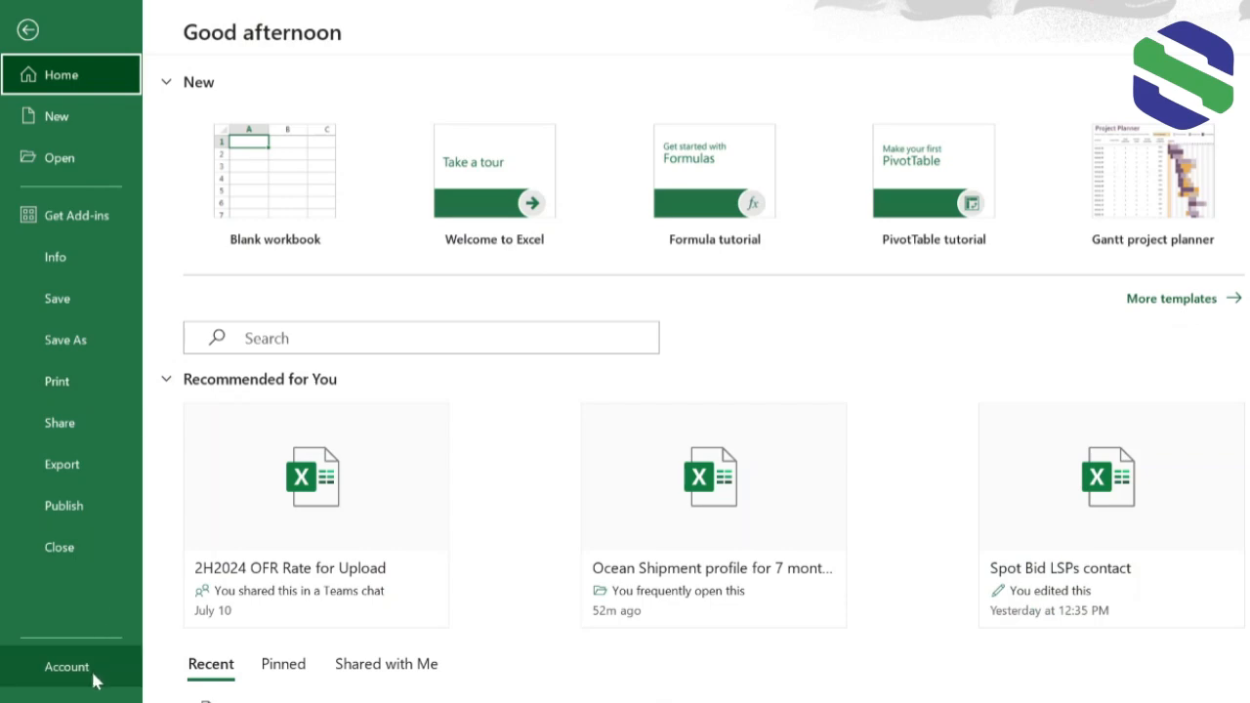
pyautogui.click(67, 697)
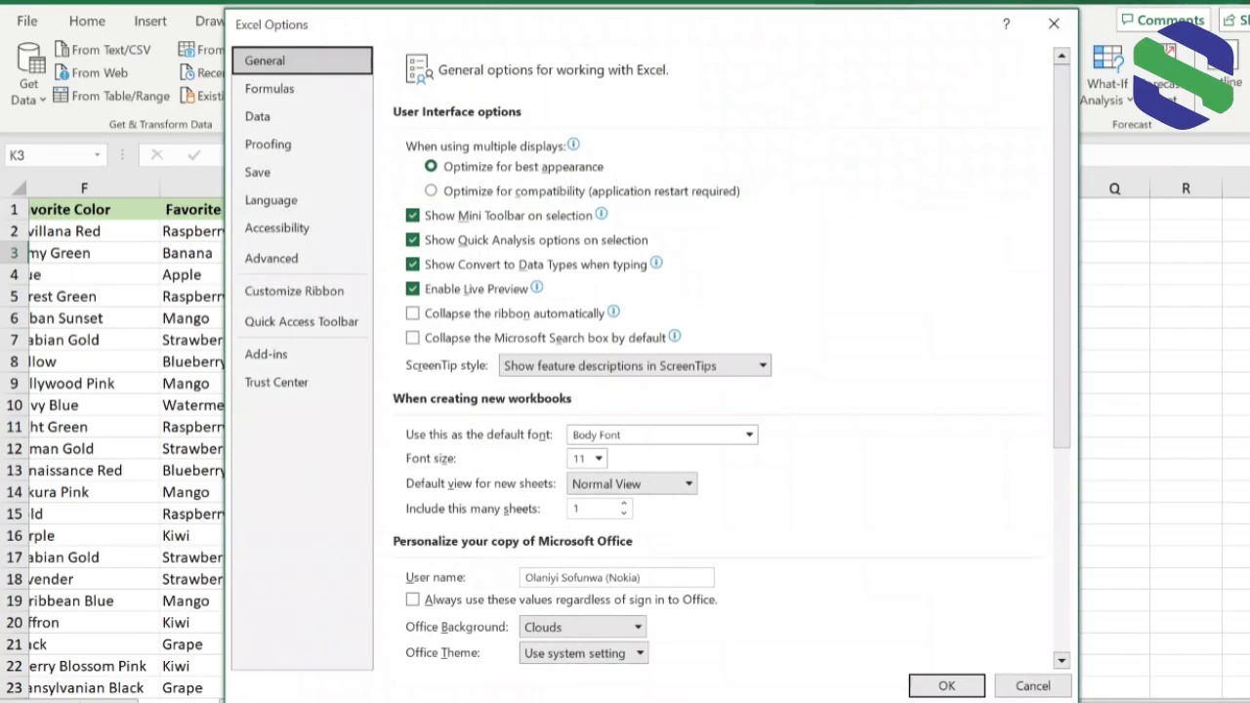
pyautogui.moveTo(490, 21); pyautogui.dragTo(328, 2)
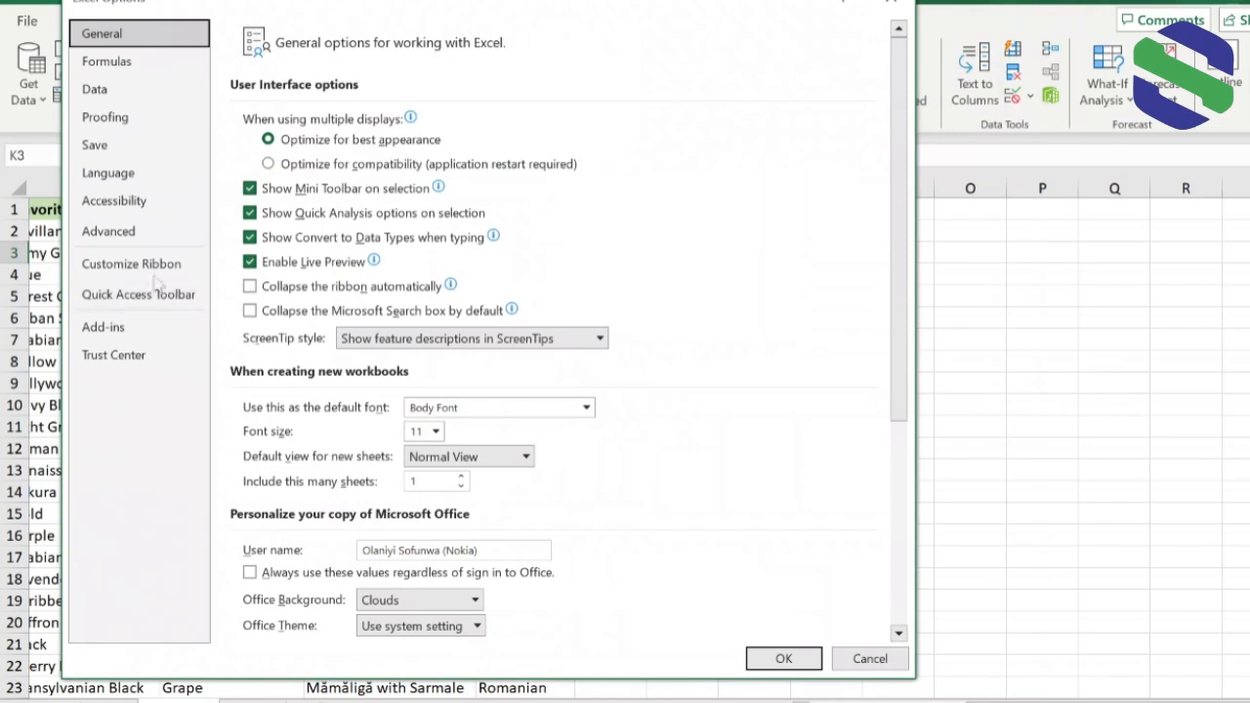
pyautogui.click(119, 241)
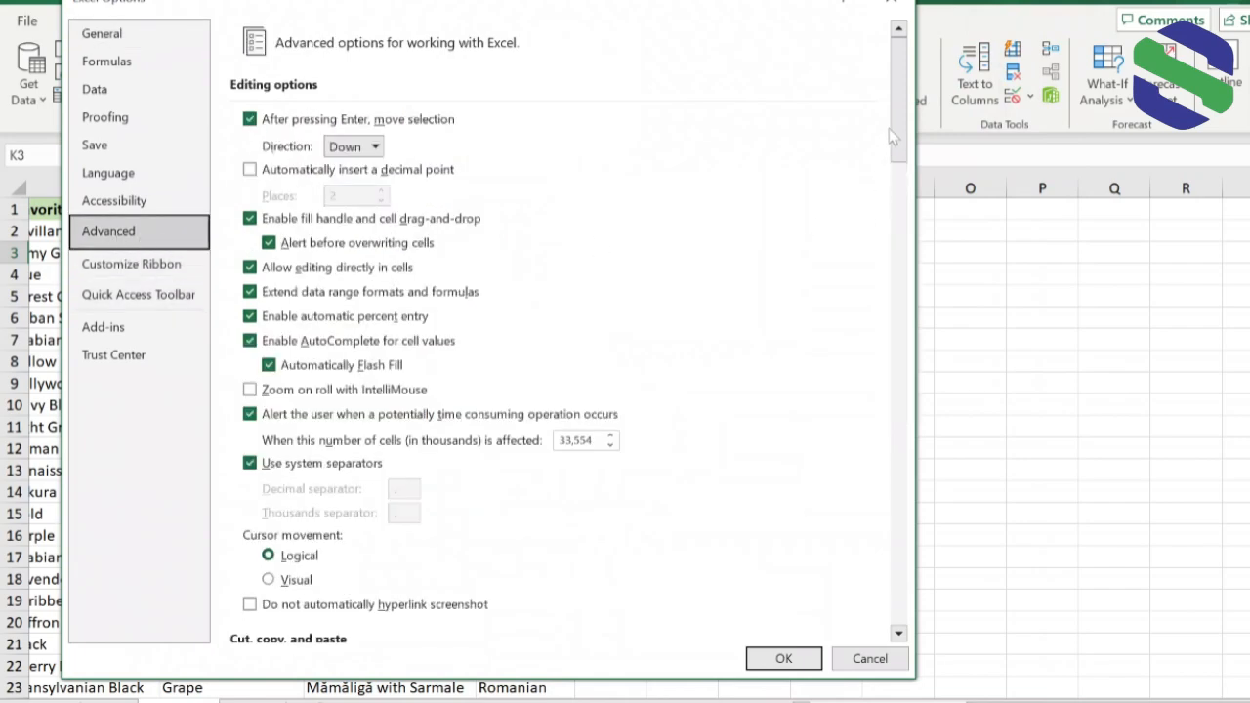
pyautogui.moveTo(898, 112); pyautogui.dragTo(899, 592)
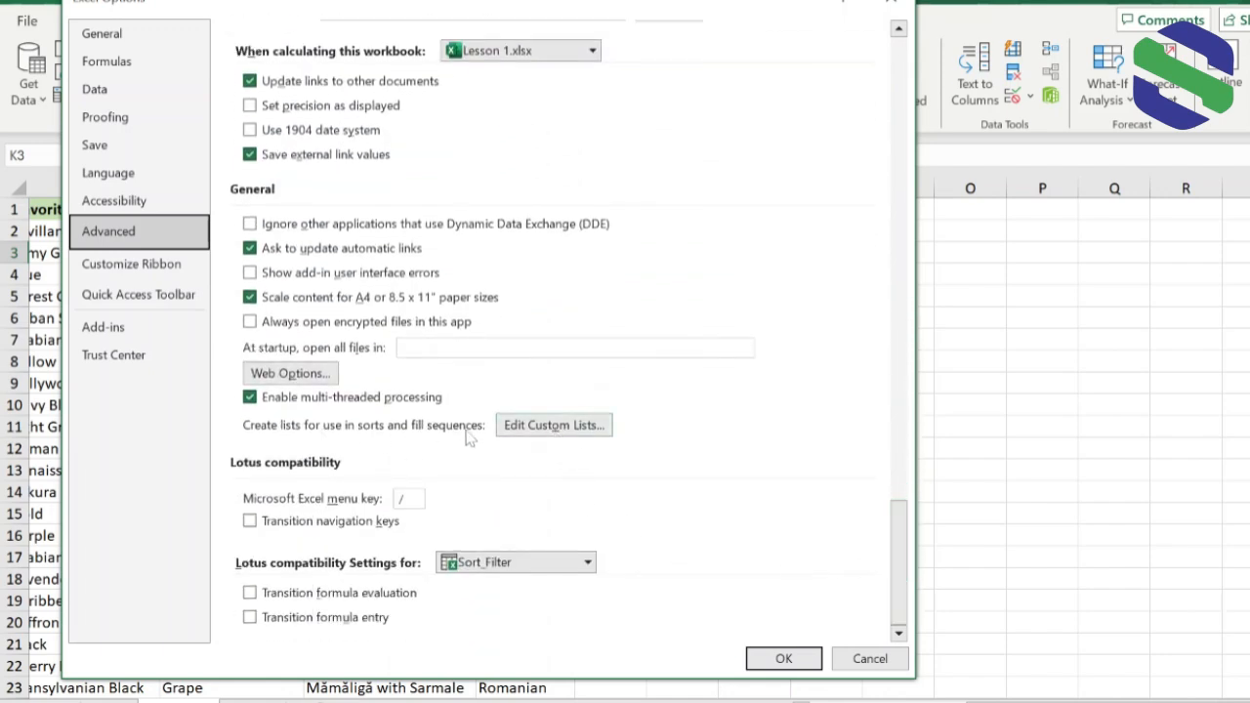
pyautogui.click(556, 427)
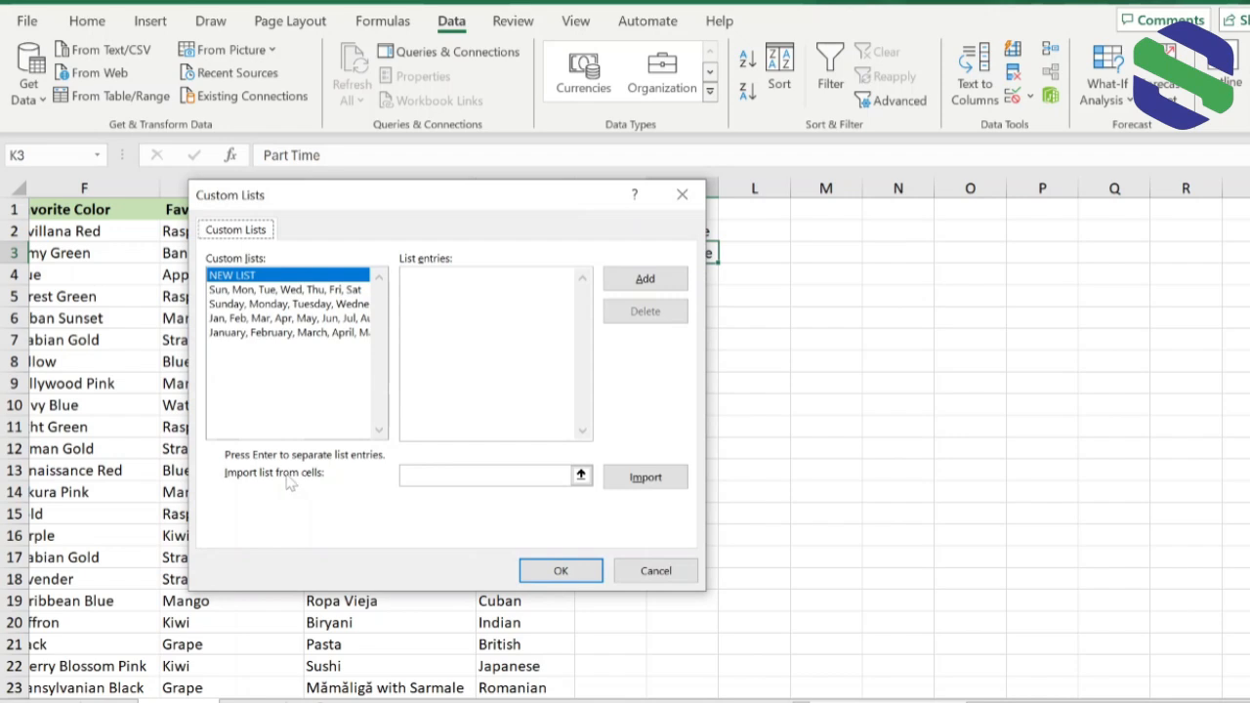
# Step: Import cells K2:K5 as a custom list ordered Full Time, Part Time, Contract, Applied, and save the options
pyautogui.click(581, 475)
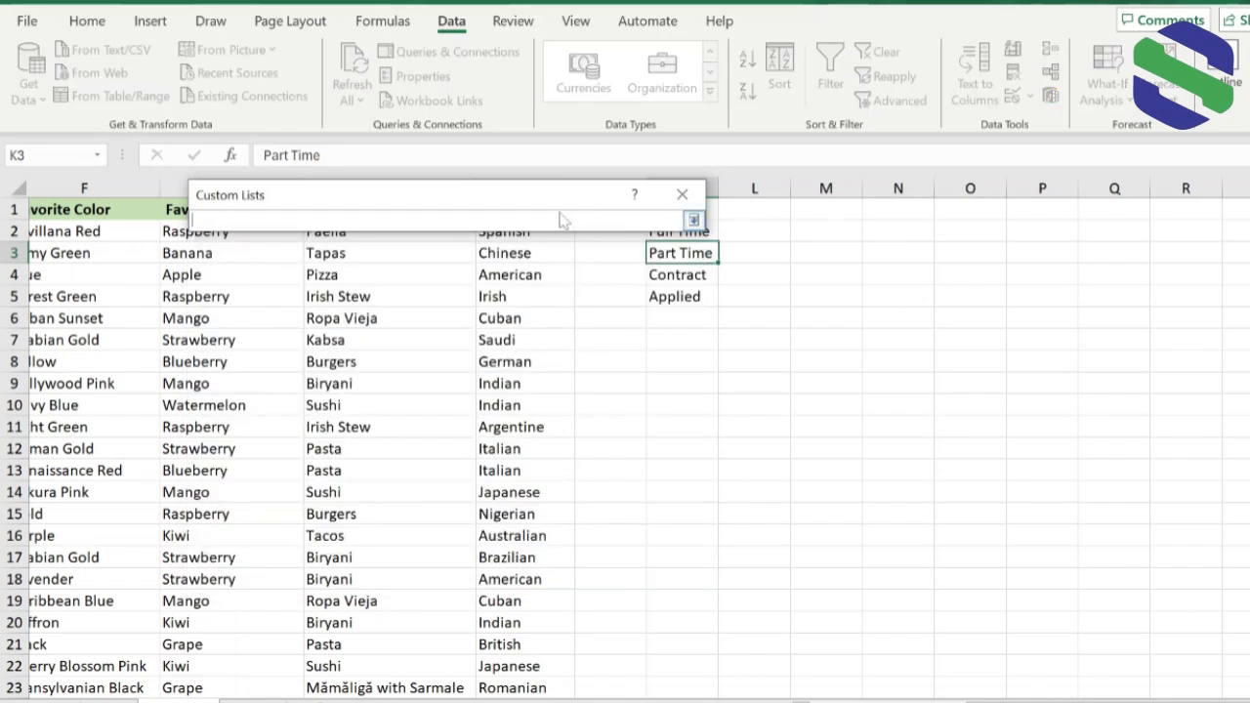
pyautogui.moveTo(562, 193); pyautogui.dragTo(529, 90)
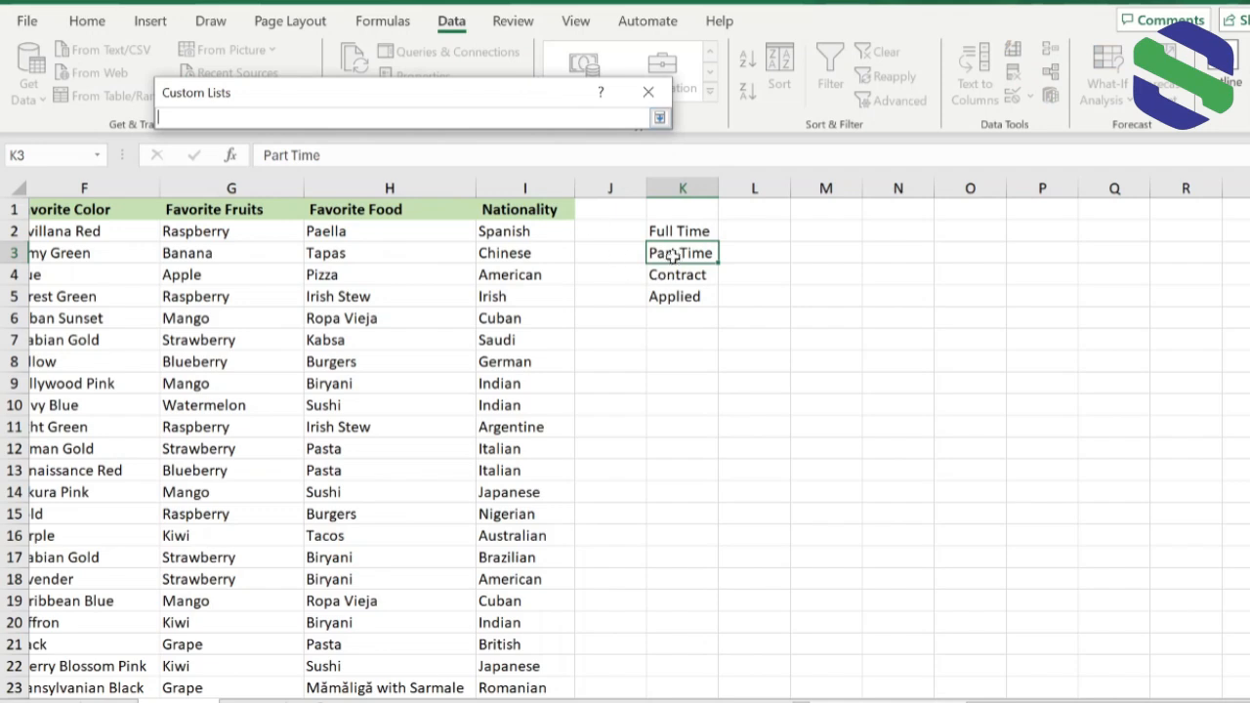
pyautogui.moveTo(672, 231); pyautogui.dragTo(672, 299)
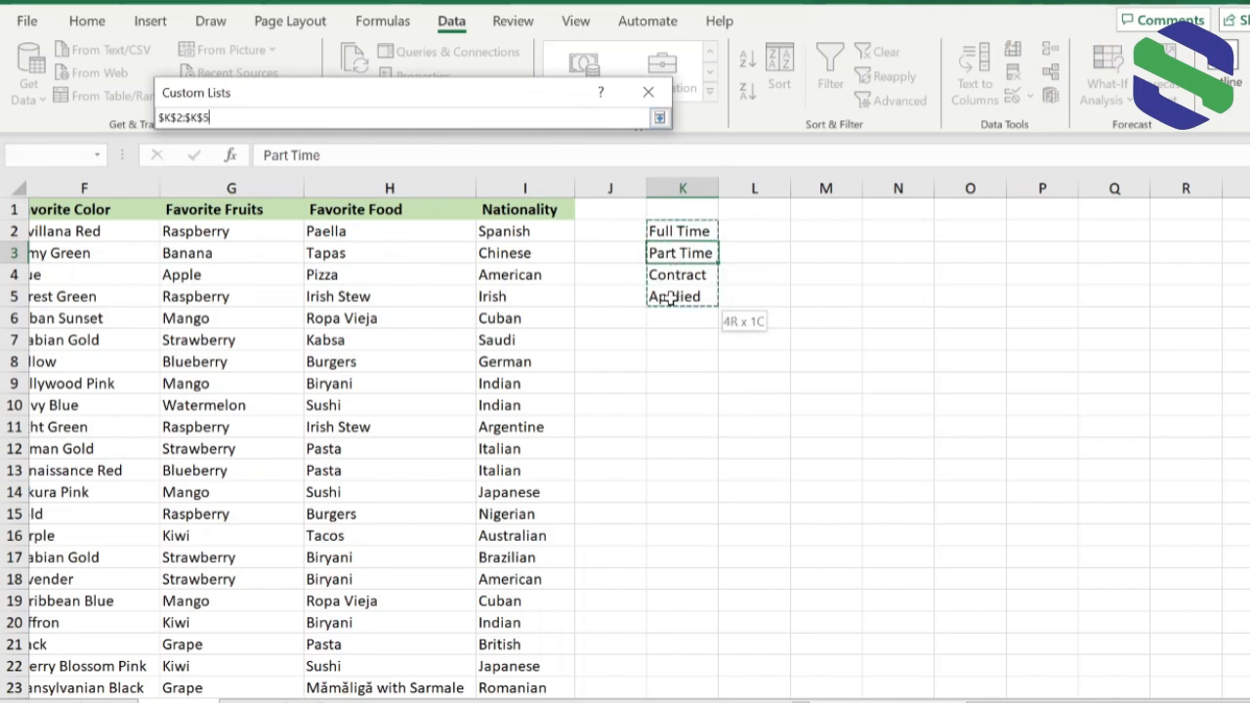
pyautogui.moveTo(669, 299); pyautogui.dragTo(670, 297)
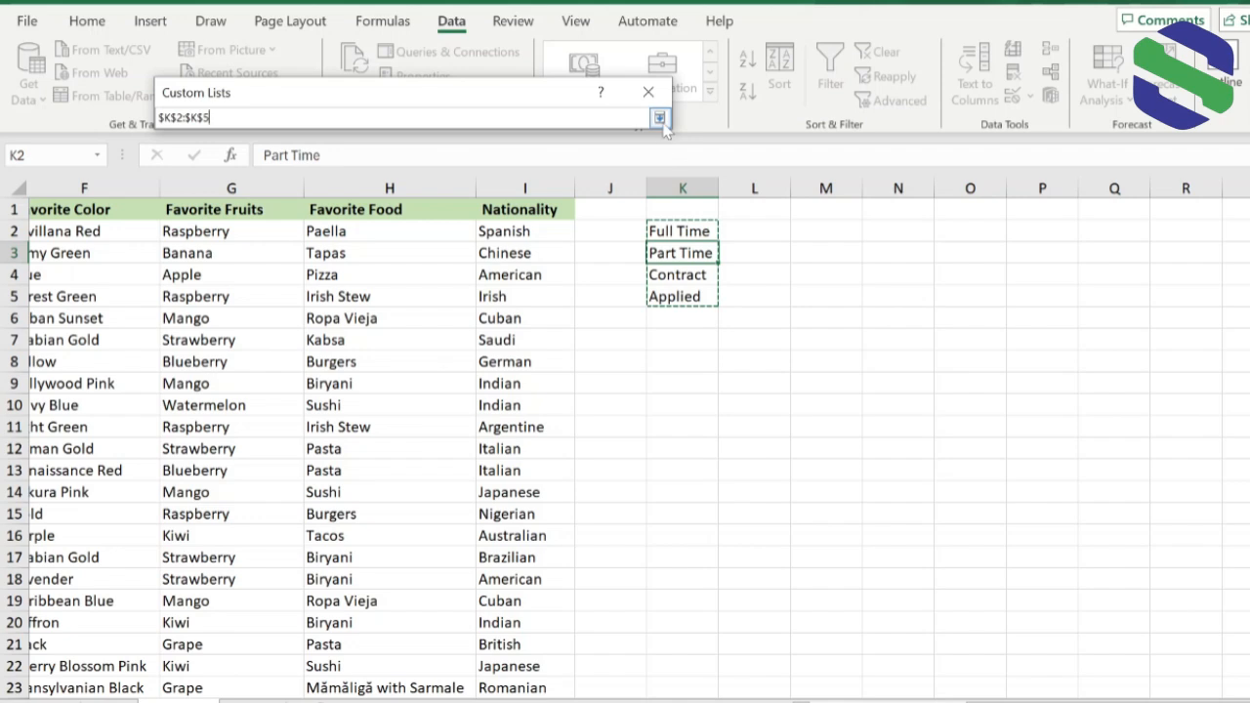
pyautogui.click(660, 117)
pyautogui.moveTo(533, 93); pyautogui.dragTo(563, 249)
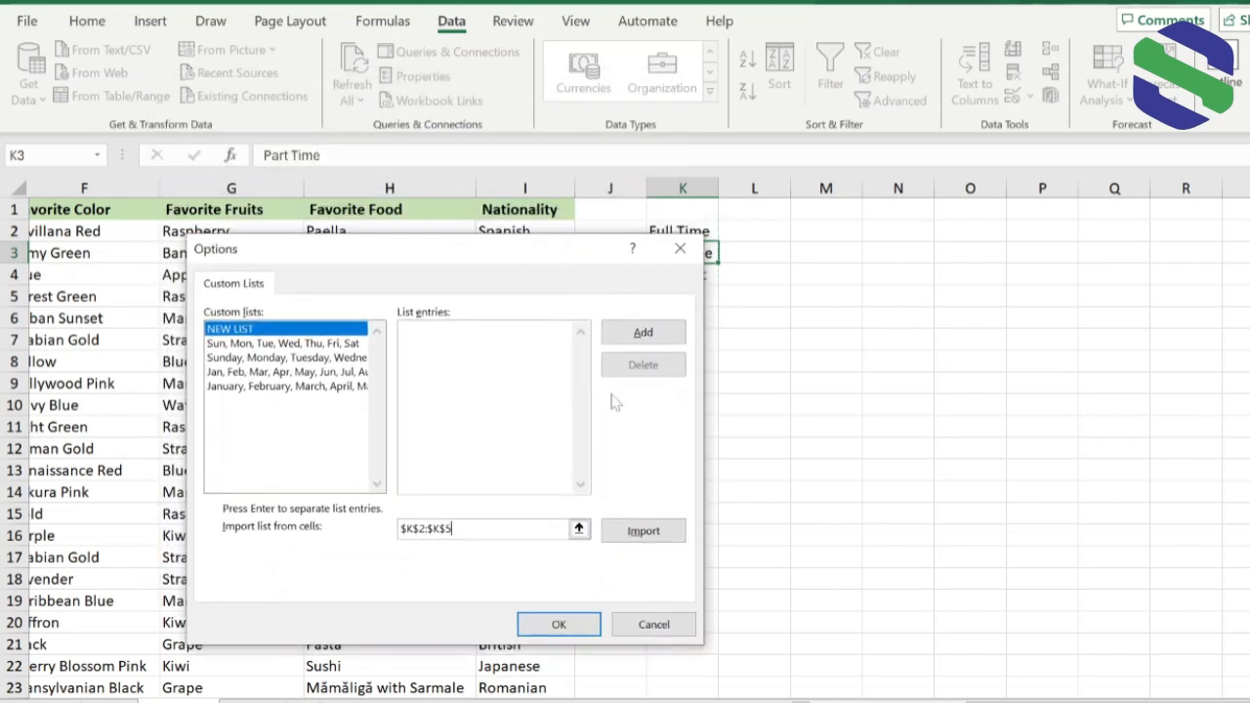
pyautogui.click(643, 535)
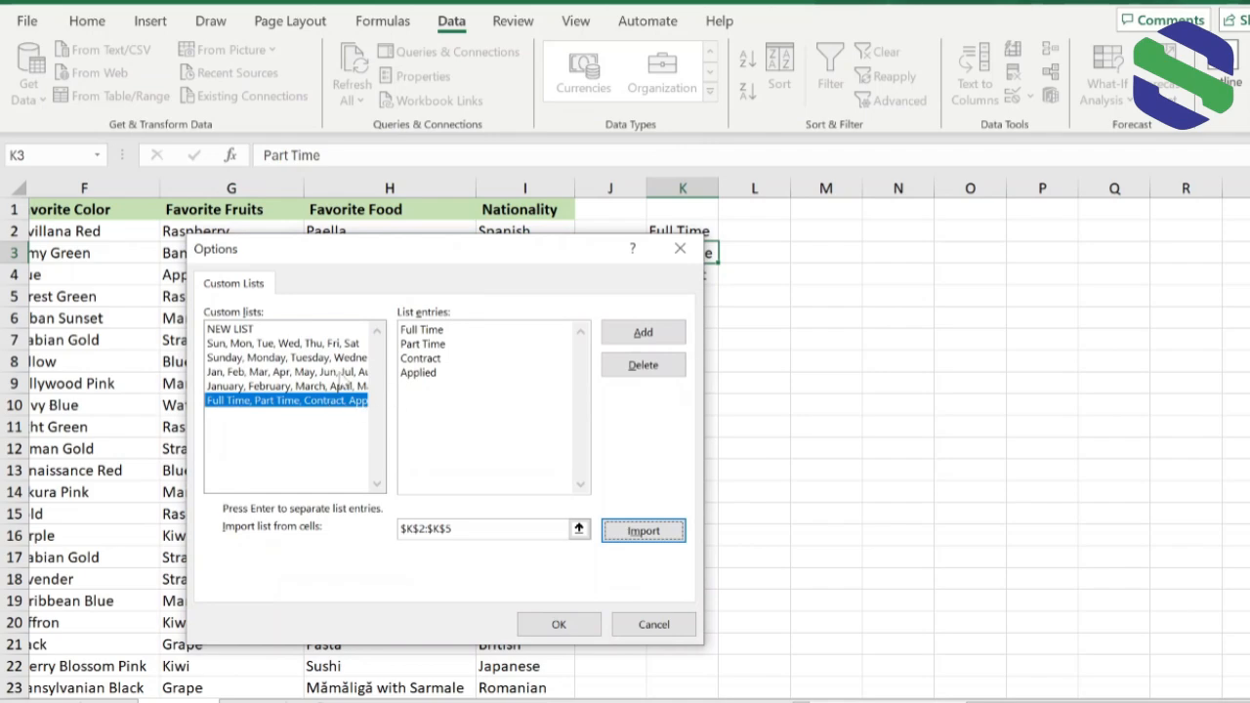
pyautogui.click(559, 625)
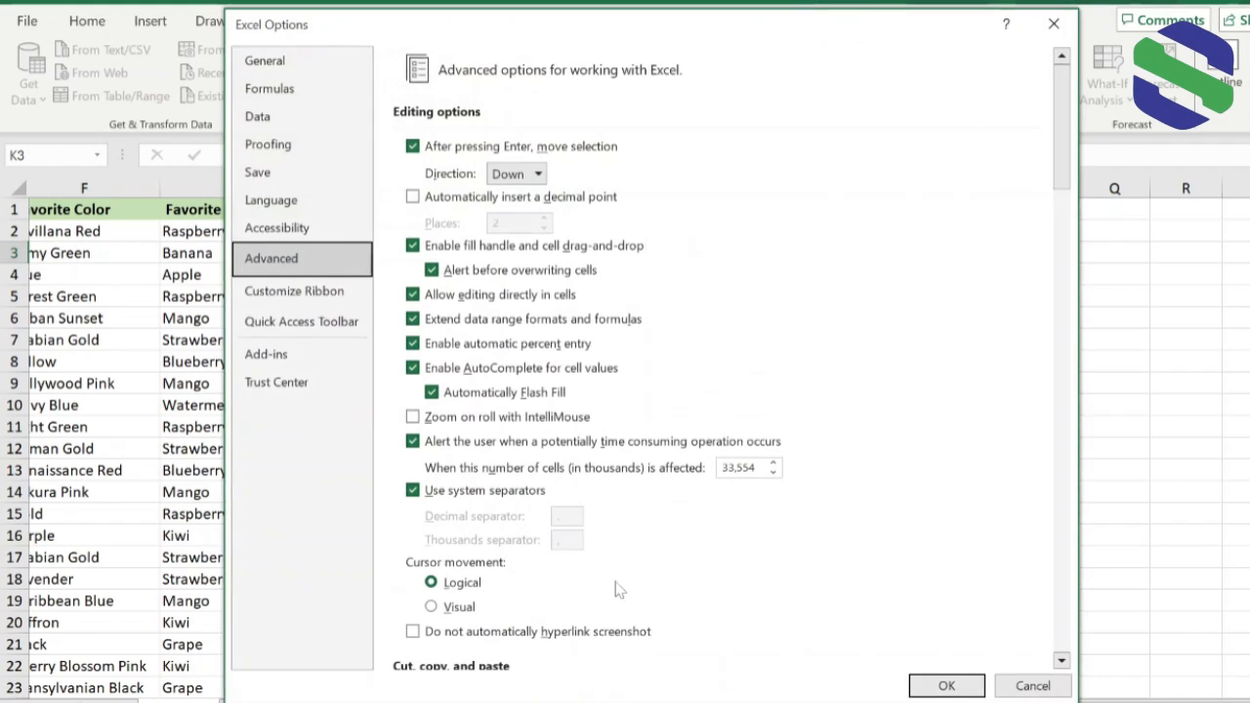
pyautogui.click(930, 681)
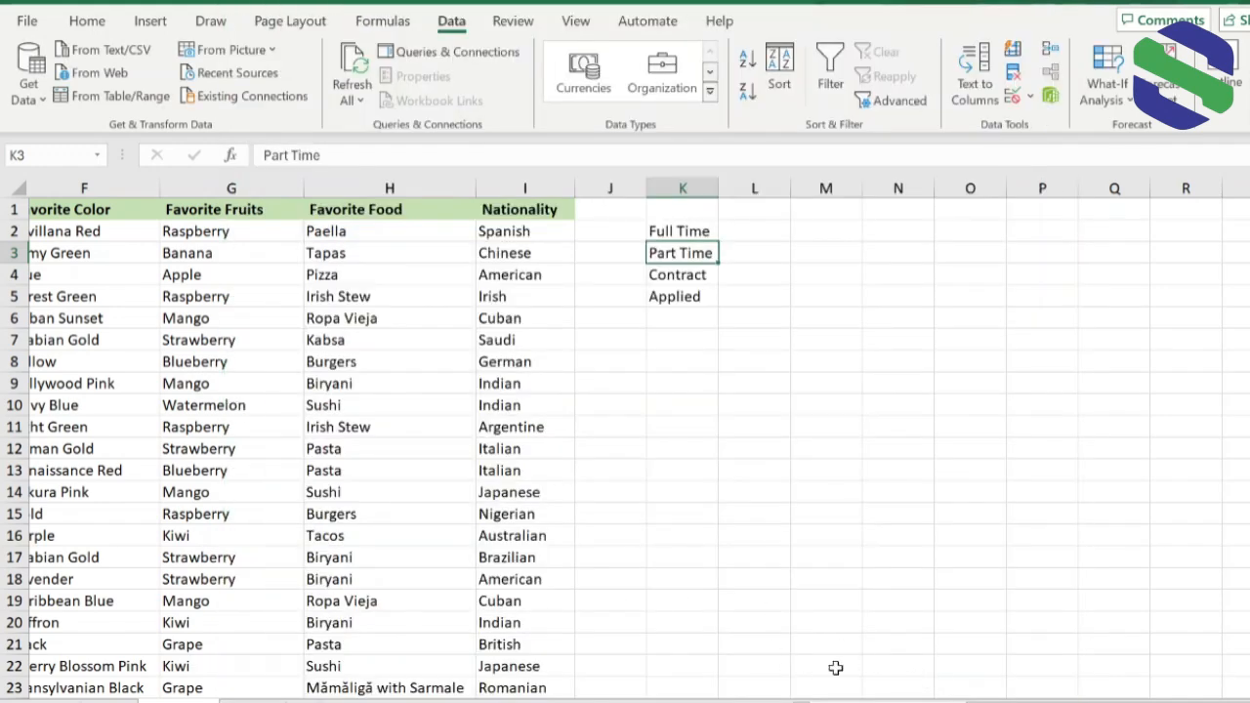
# Step: Sort the whole table by Work Status in the custom order Full Time, Part Time, Contract, Applied, with the selection expanded
pyautogui.hscroll(-5, 632, 441)
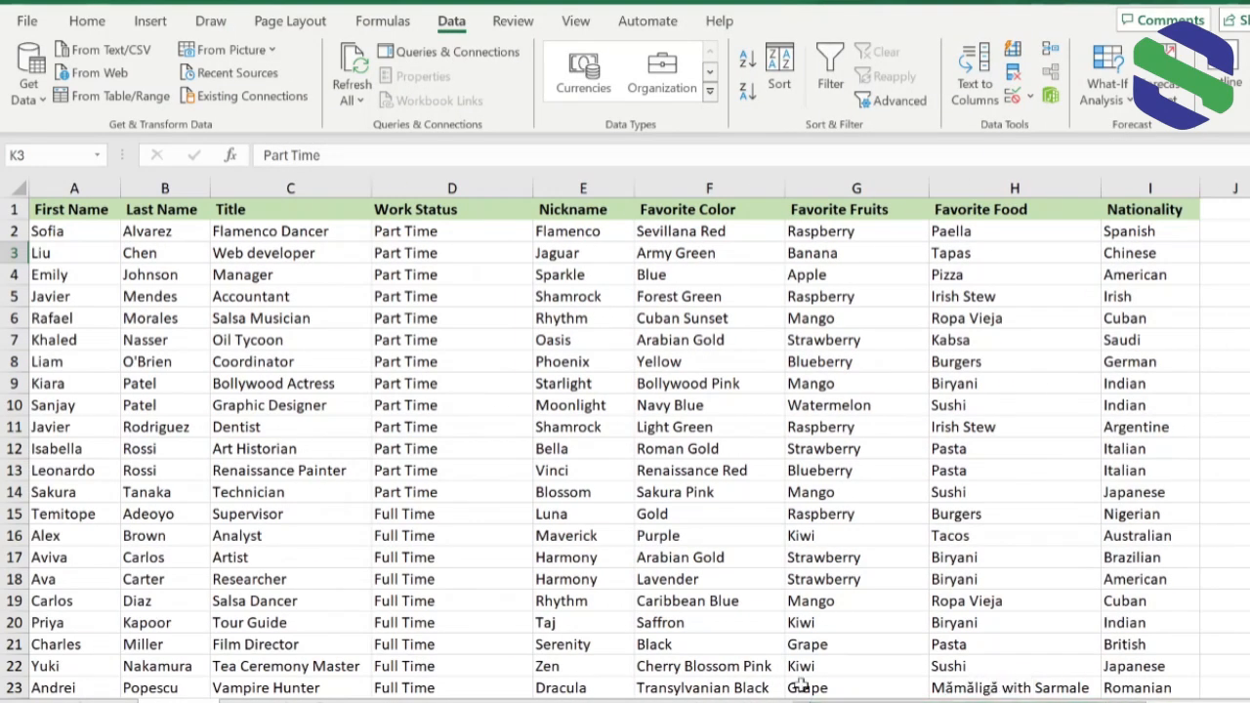
pyautogui.click(418, 183)
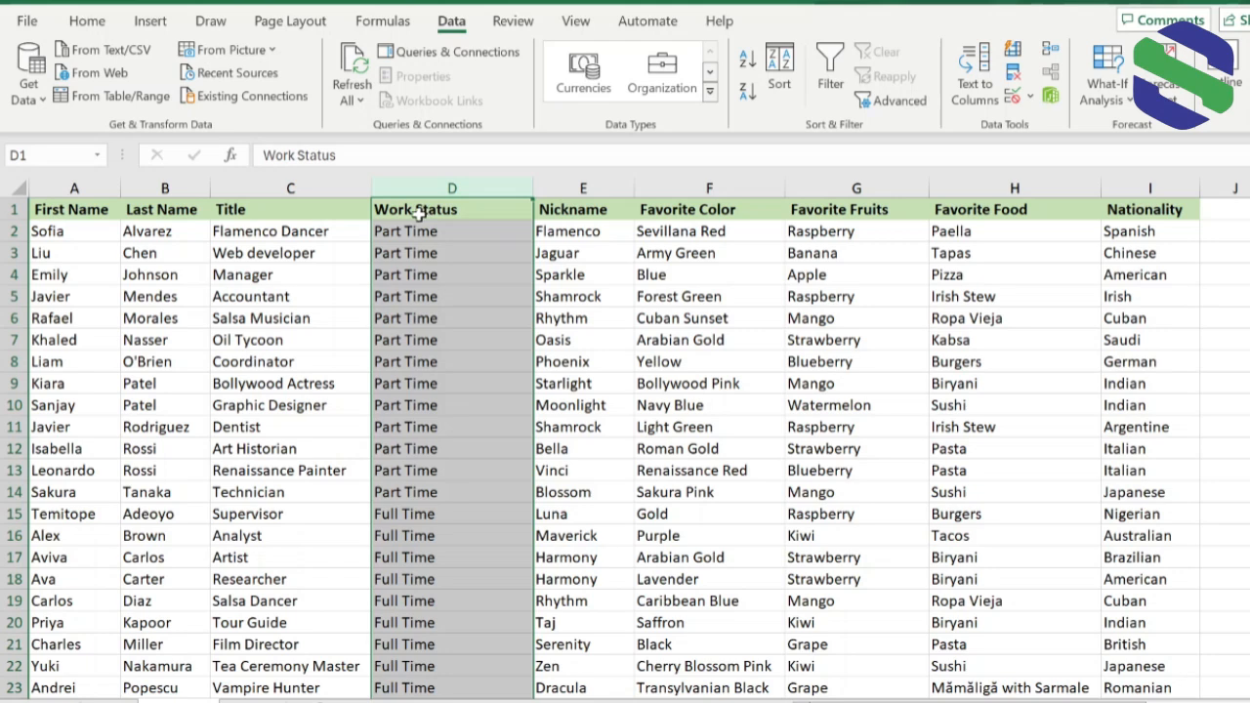
pyautogui.click(781, 69)
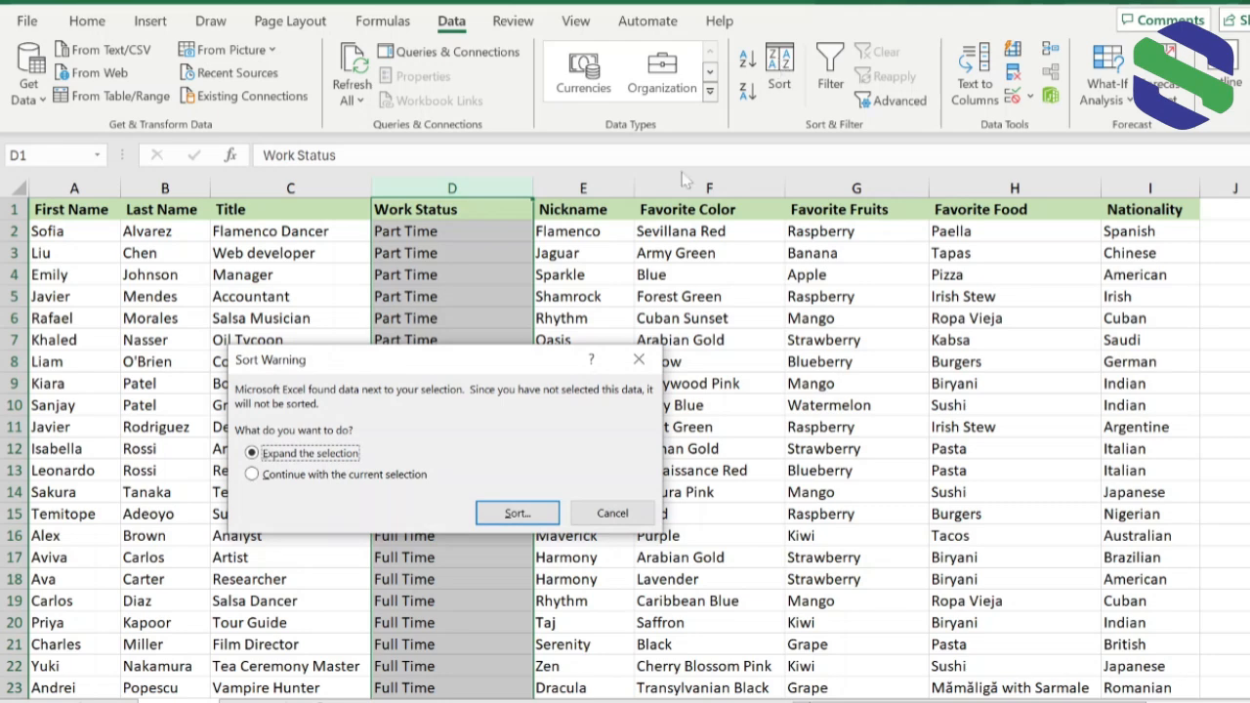
pyautogui.click(514, 514)
pyautogui.moveTo(443, 334); pyautogui.dragTo(412, 254)
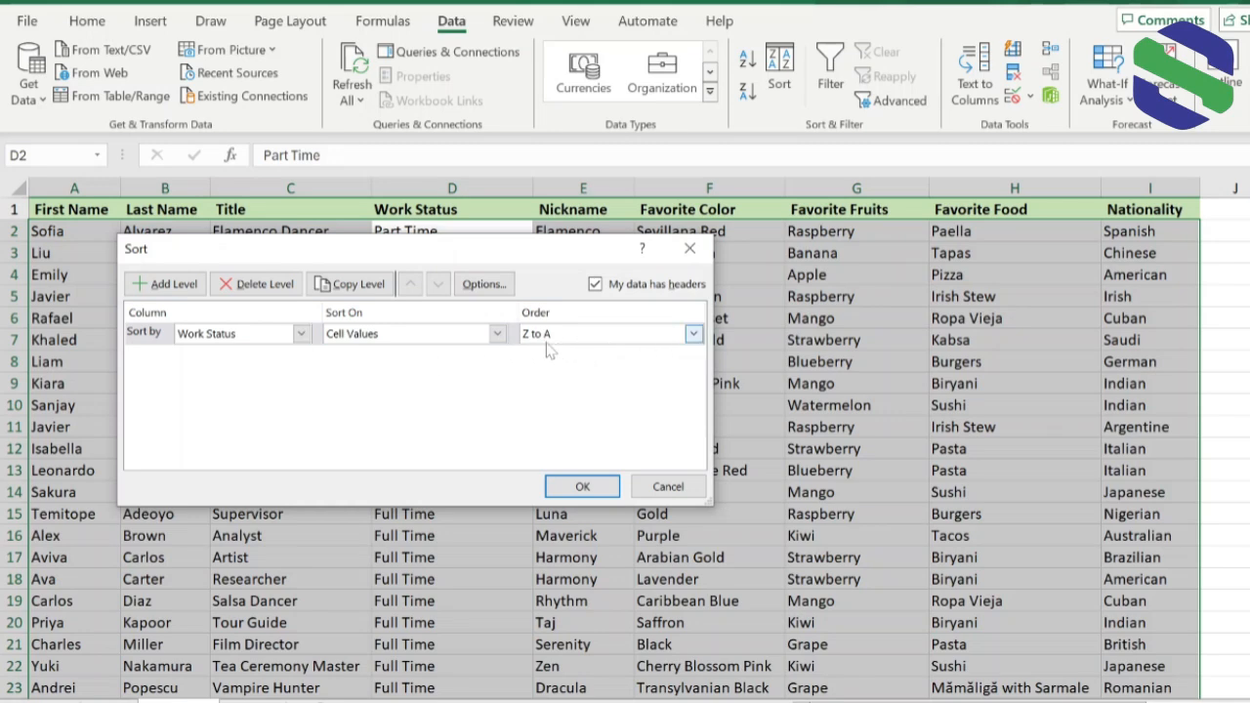
pyautogui.click(692, 333)
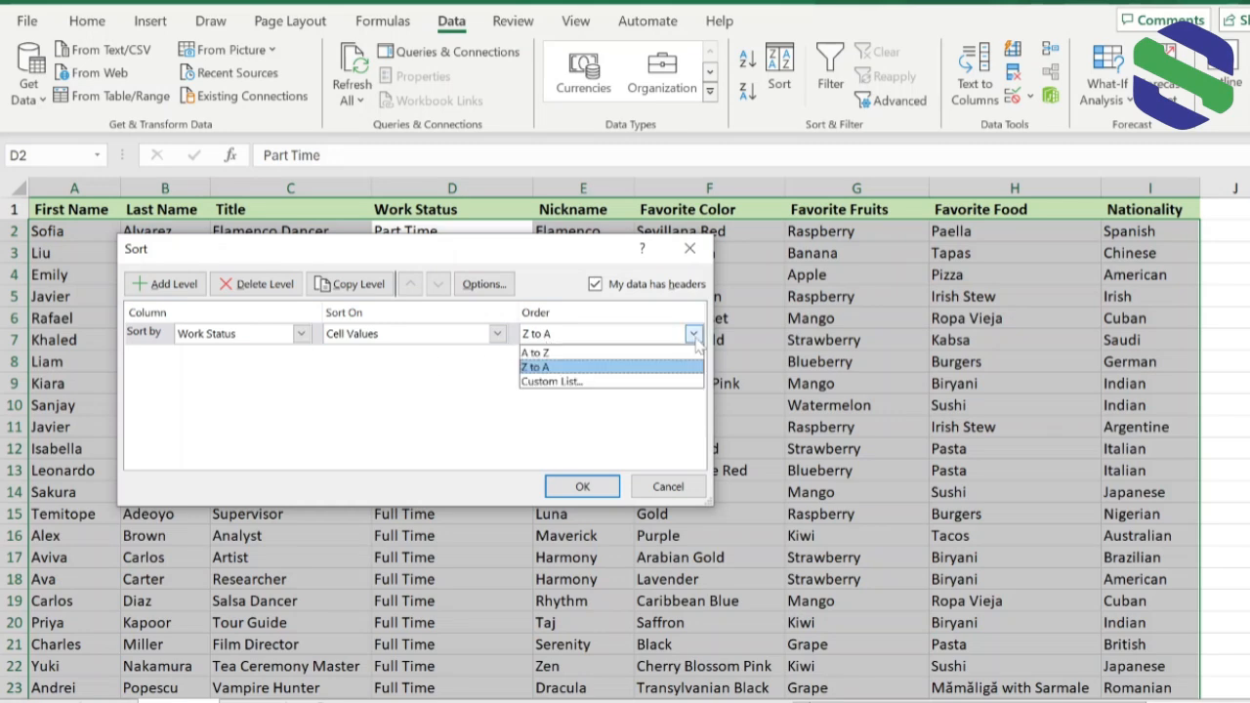
pyautogui.click(567, 382)
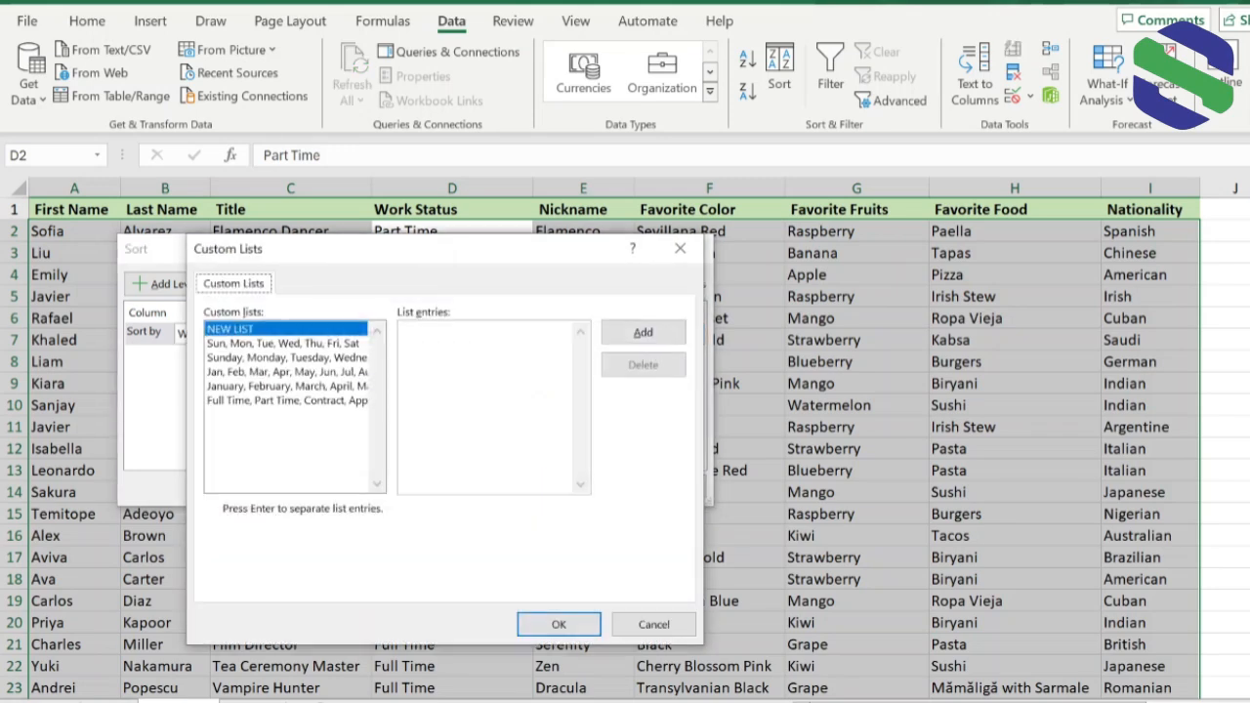
pyautogui.click(292, 402)
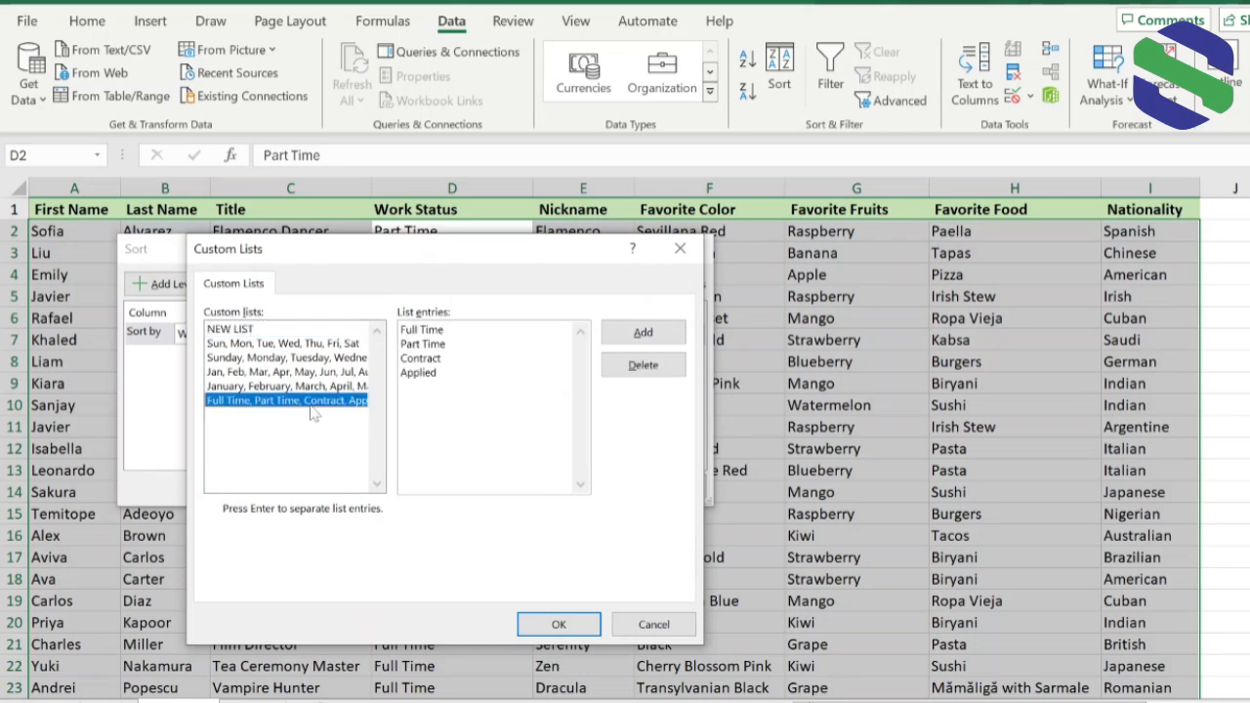
pyautogui.click(558, 624)
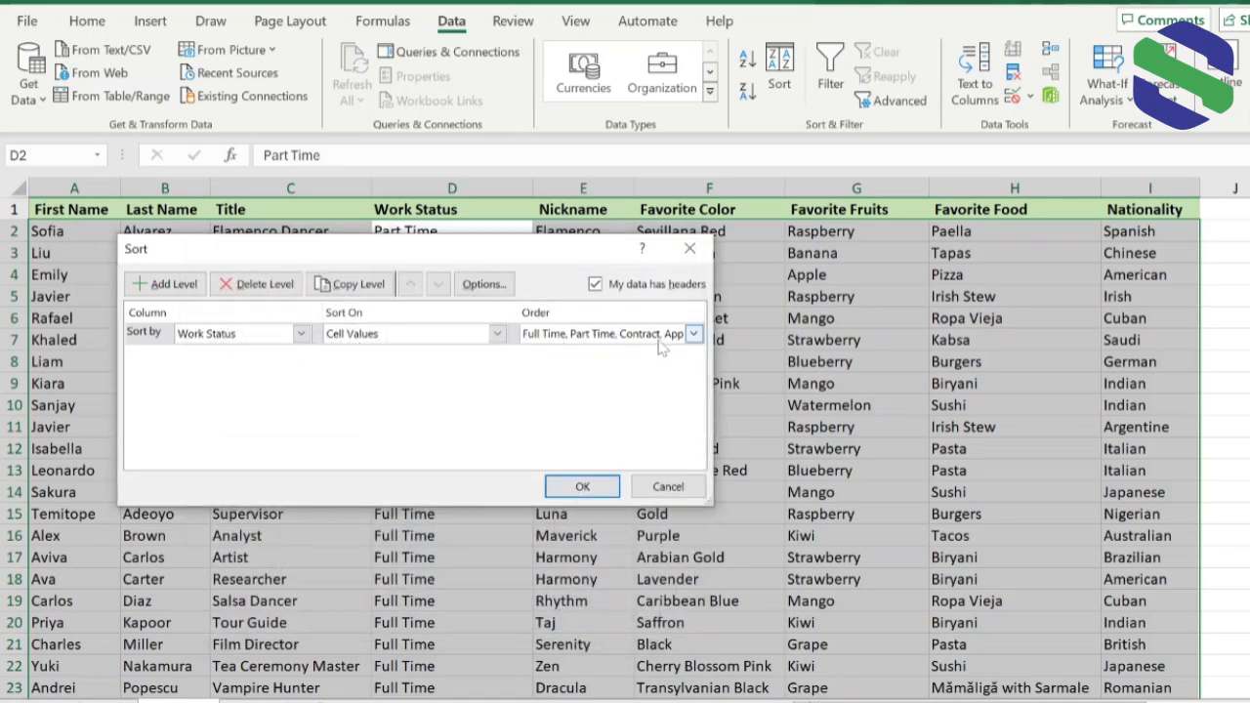
pyautogui.click(589, 486)
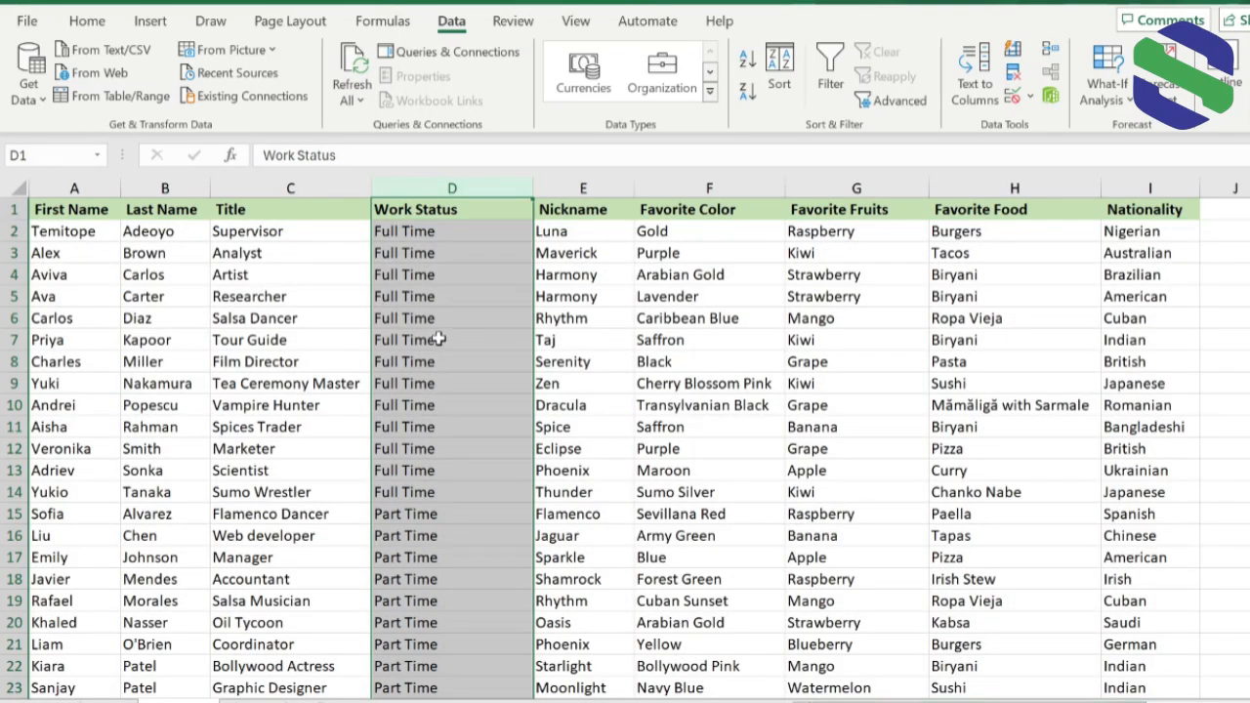
# Step: Examine the Work Status column group by group to check that the rows follow the custom list order
pyautogui.scroll(-1, 440, 338)
pyautogui.scroll(1, 450, 336)
pyautogui.scroll(-3, 436, 318)
pyautogui.scroll(3, 435, 317)
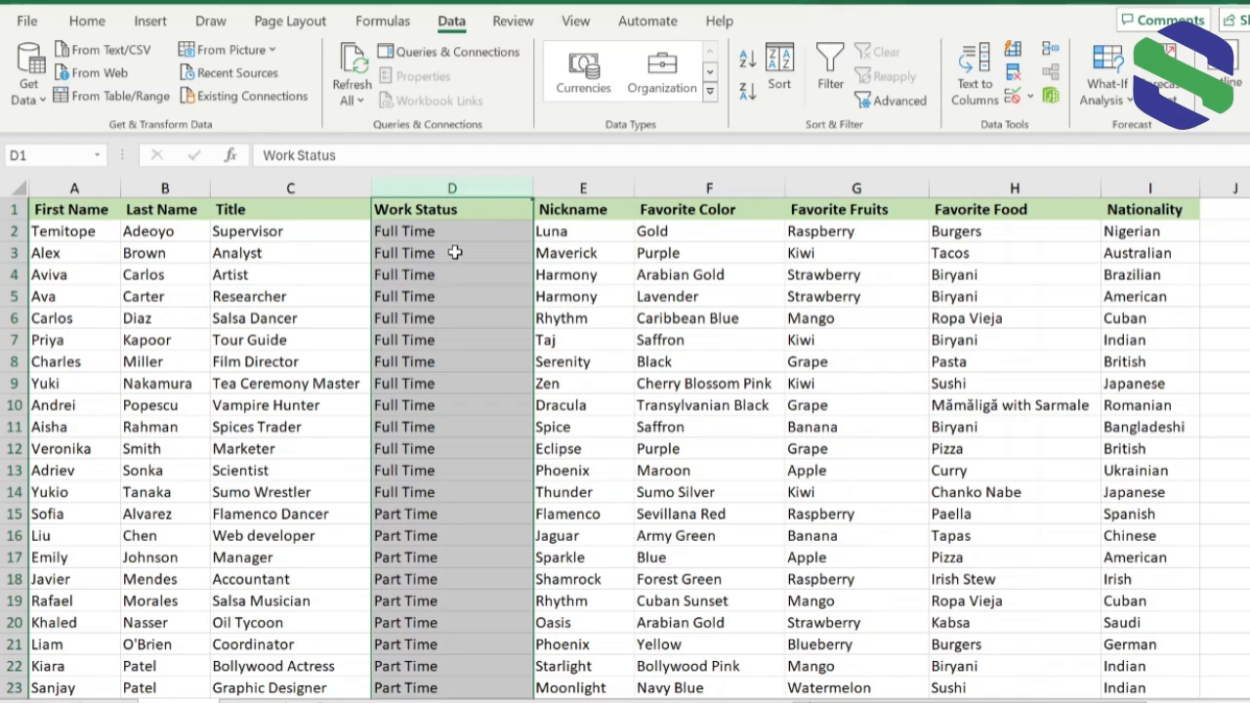
pyautogui.scroll(-2, 435, 303)
pyautogui.scroll(-1, 435, 325)
pyautogui.scroll(3, 435, 325)
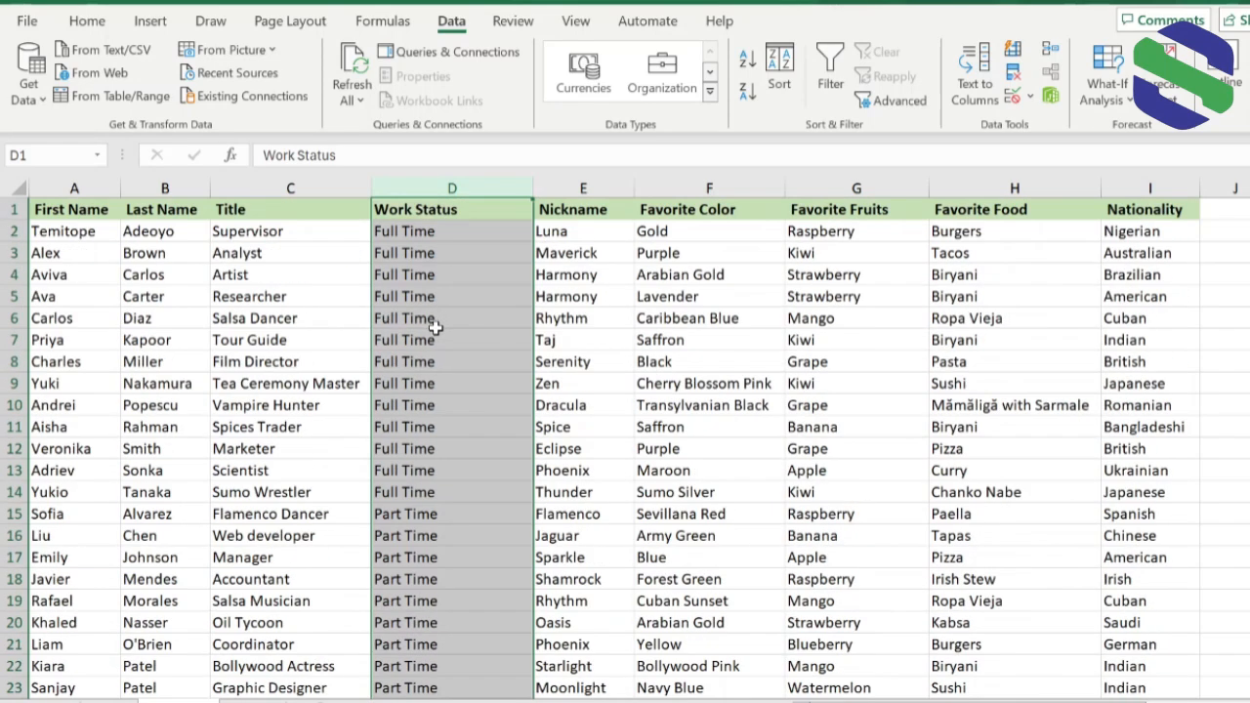
pyautogui.moveTo(478, 234); pyautogui.dragTo(466, 492)
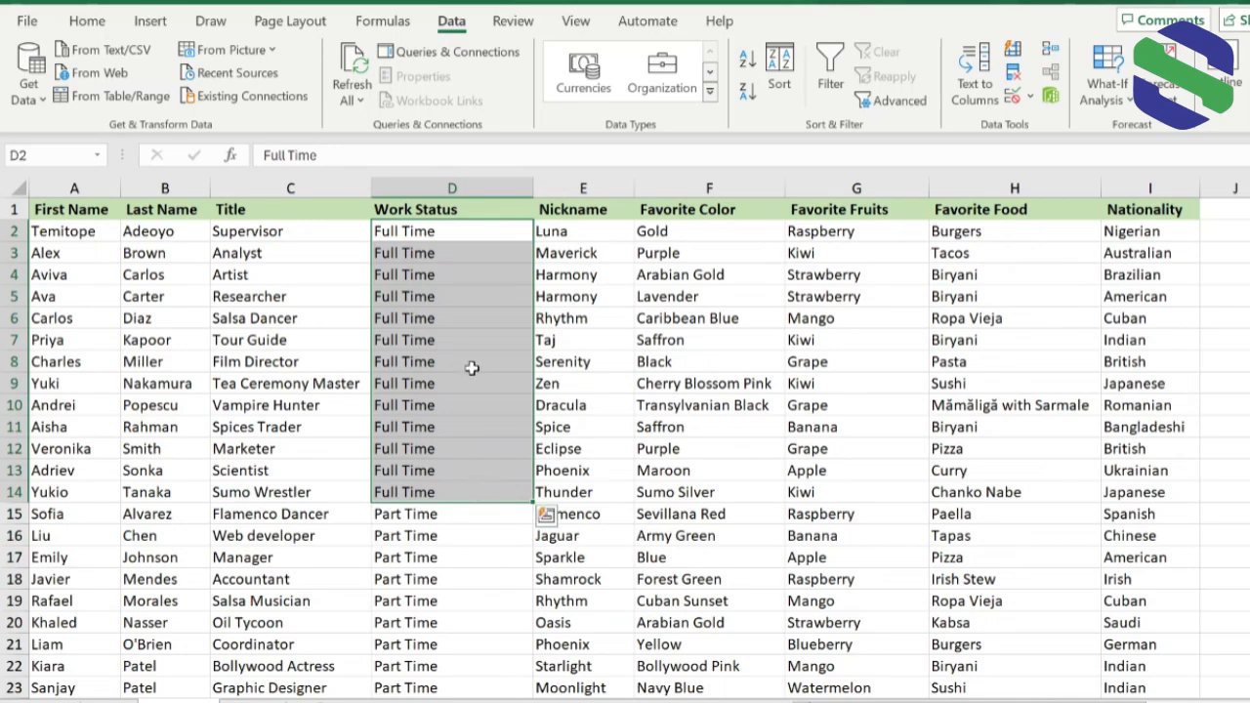
pyautogui.scroll(-3, 469, 382)
pyautogui.moveTo(466, 328); pyautogui.dragTo(477, 580)
pyautogui.scroll(-6, 440, 337)
pyautogui.moveTo(450, 211); pyautogui.dragTo(469, 503)
pyautogui.moveTo(455, 556); pyautogui.dragTo(444, 600)
pyautogui.scroll(9, 452, 471)
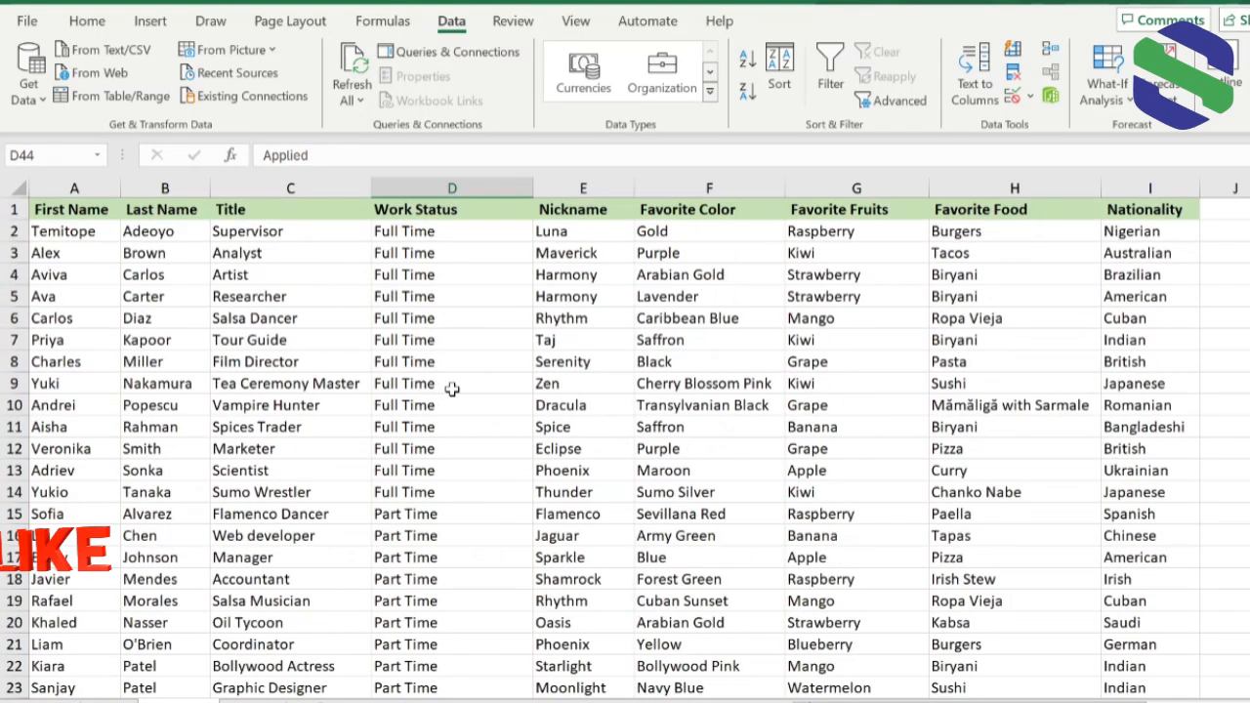